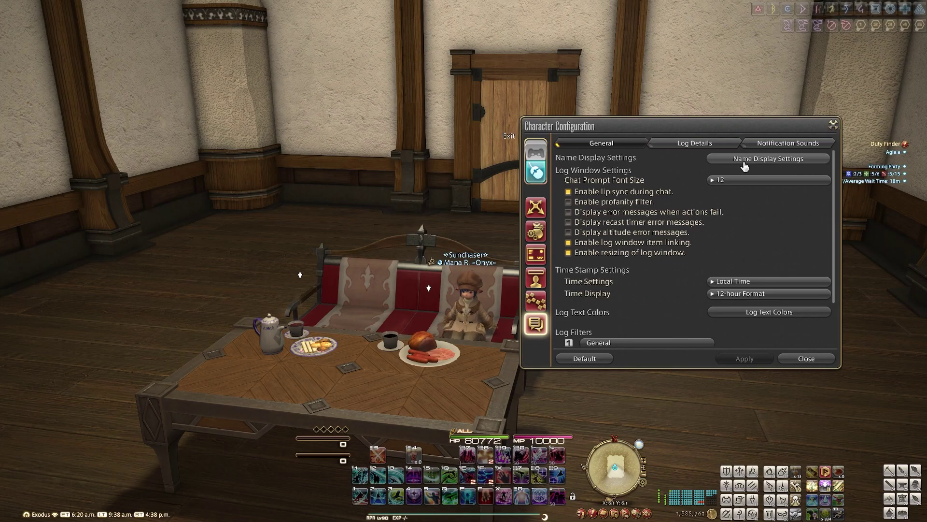
- Open Name Display Settings, move the window aside, and view the Name Display Type choices
{"action": "left_click", "coordinate": [746, 164]}
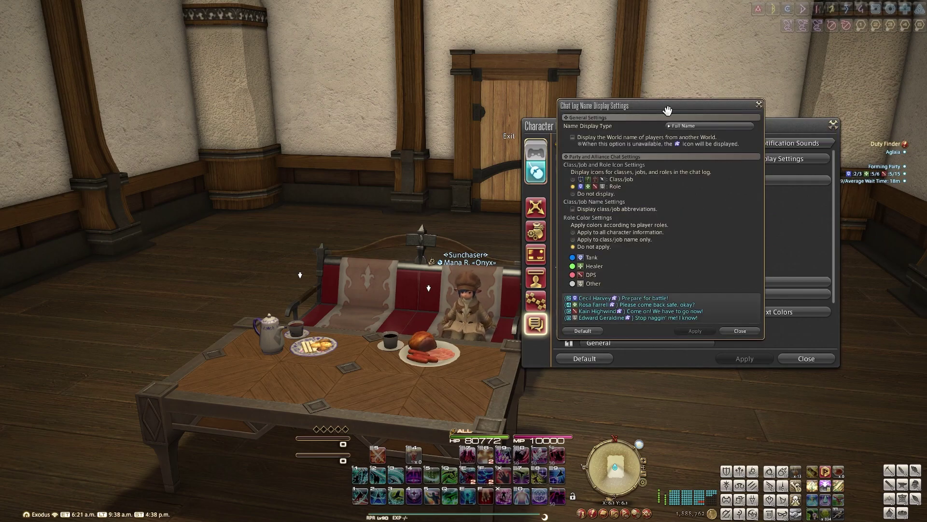
{"action": "left_click_drag", "start_coordinate": [667, 111], "coordinate": [659, 120]}
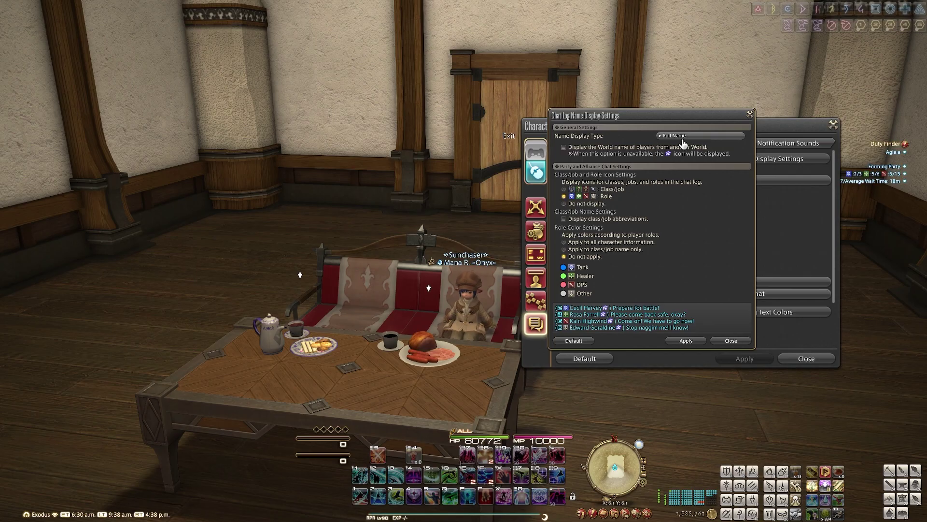
{"action": "left_click", "coordinate": [683, 144]}
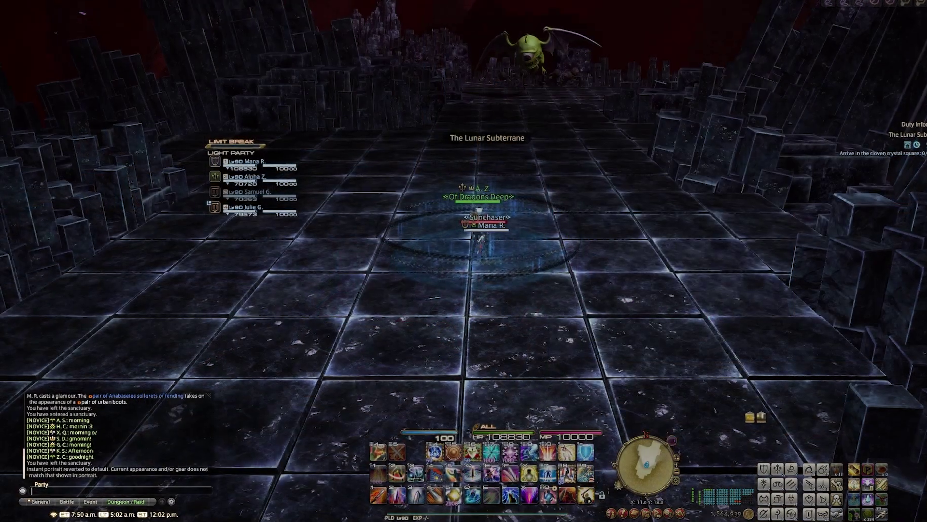
{"action": "type", "text": "o/"}
{"action": "key", "text": "Return"}
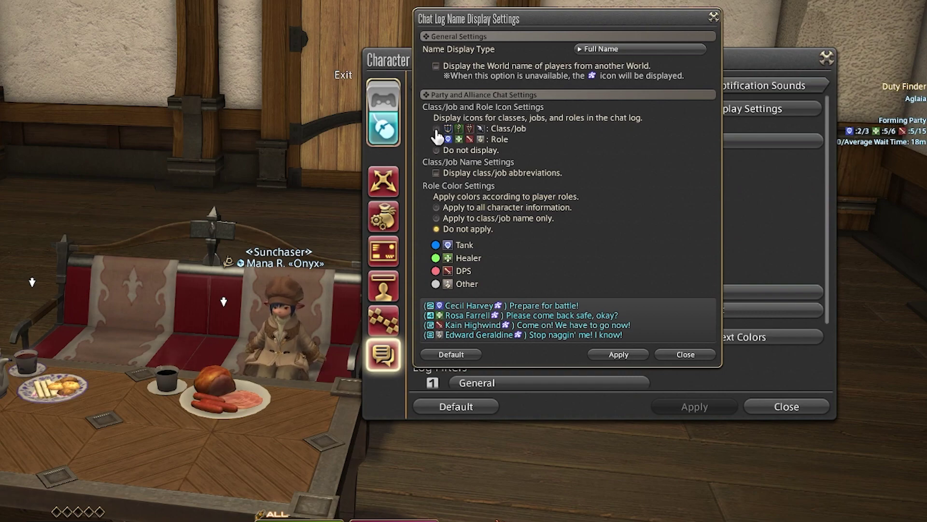
- Try hiding job icons and adding class/job abbreviations to chat names, then revert both
{"action": "left_click", "coordinate": [437, 148]}
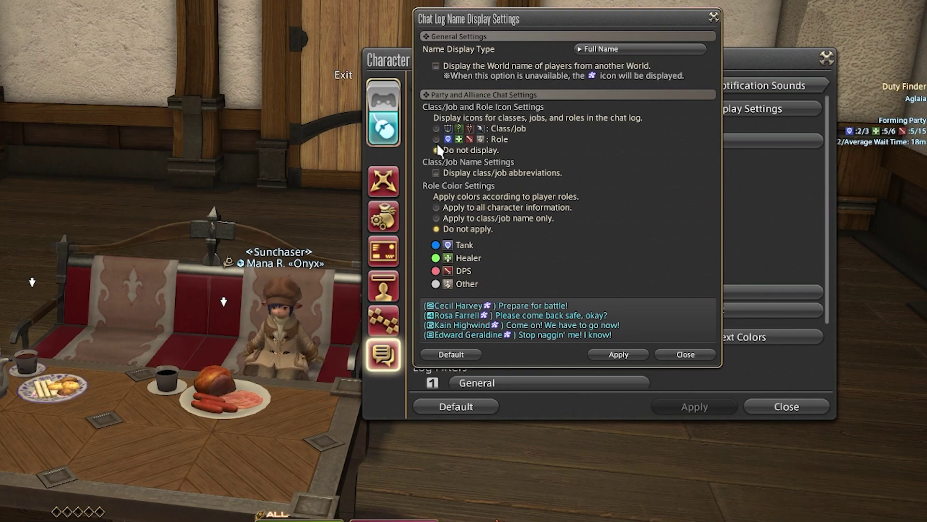
{"action": "left_click", "coordinate": [436, 140]}
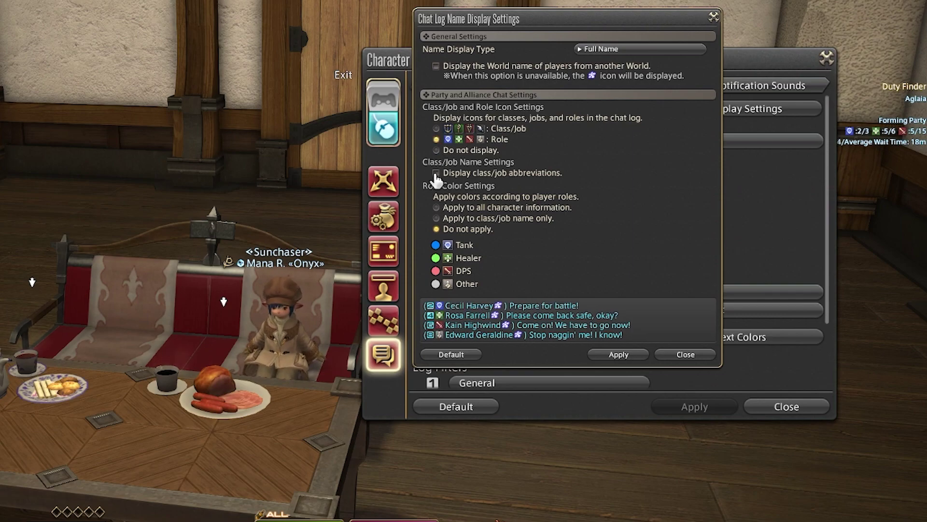
{"action": "left_click", "coordinate": [436, 173]}
{"action": "left_click", "coordinate": [436, 173]}
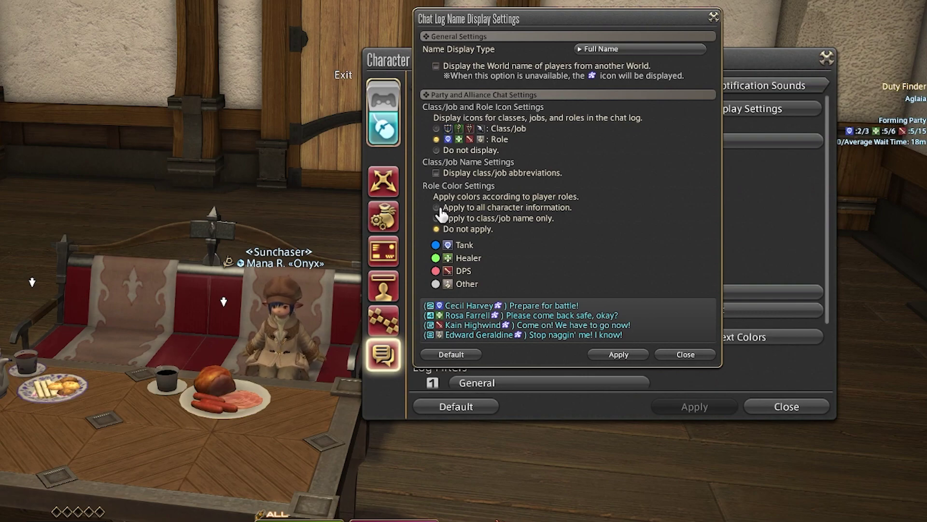
- Apply role colours to all character information and set the DPS role colour to light pink
{"action": "left_click", "coordinate": [437, 207]}
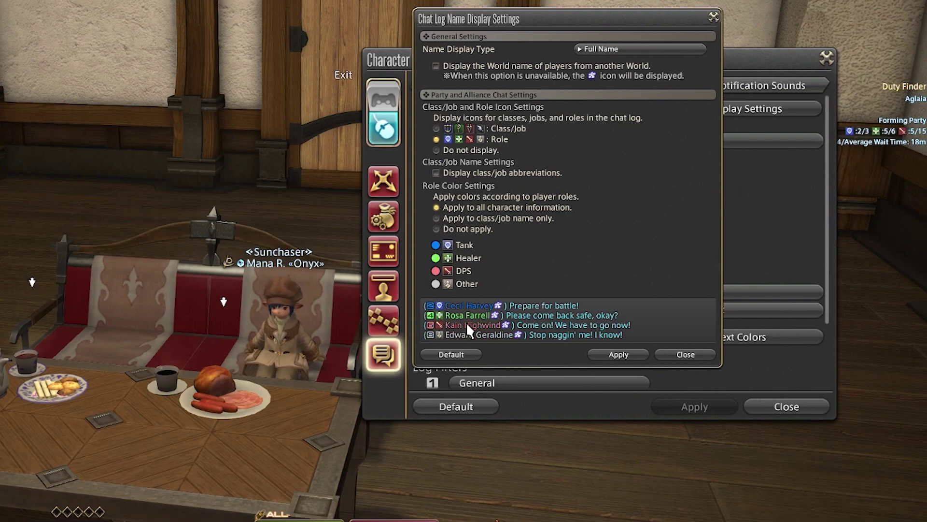
{"action": "left_click", "coordinate": [436, 230]}
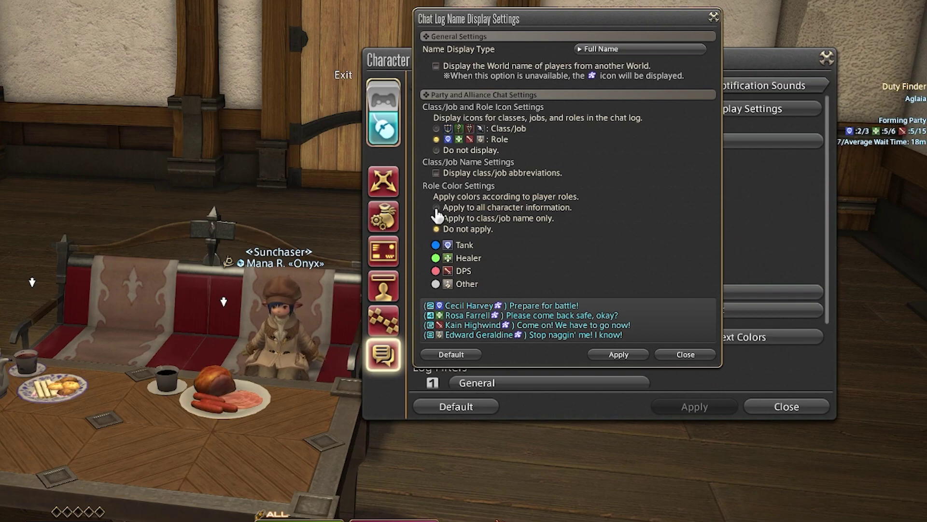
{"action": "left_click", "coordinate": [436, 208]}
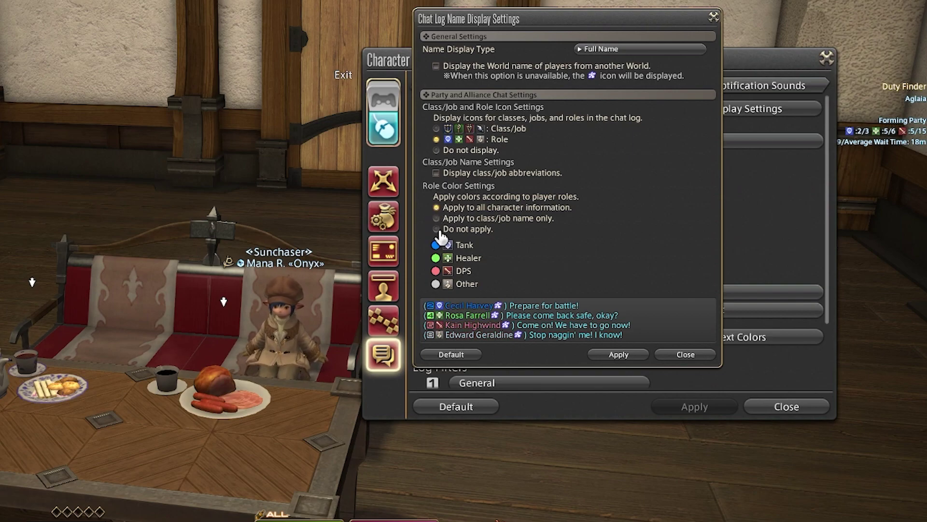
{"action": "left_click", "coordinate": [438, 230]}
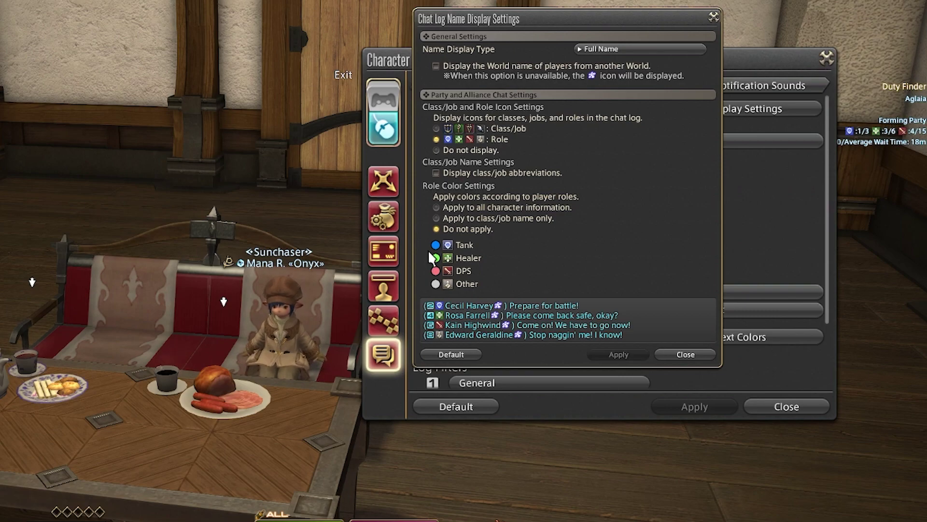
{"action": "left_click", "coordinate": [436, 208]}
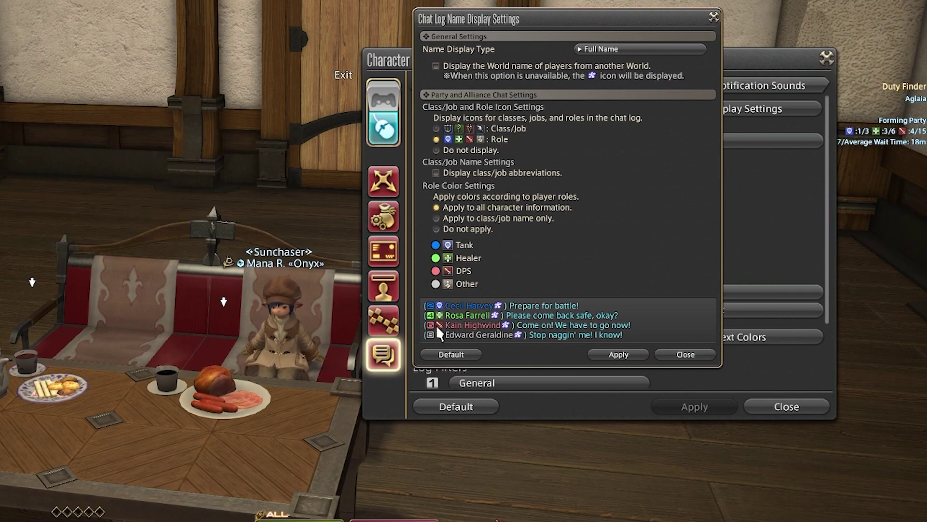
{"action": "left_click", "coordinate": [435, 270]}
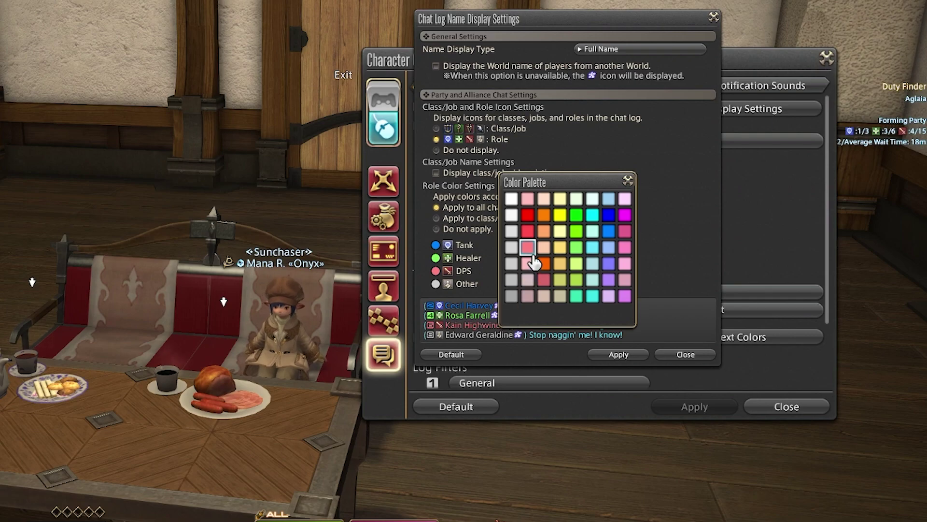
{"action": "left_click", "coordinate": [526, 296]}
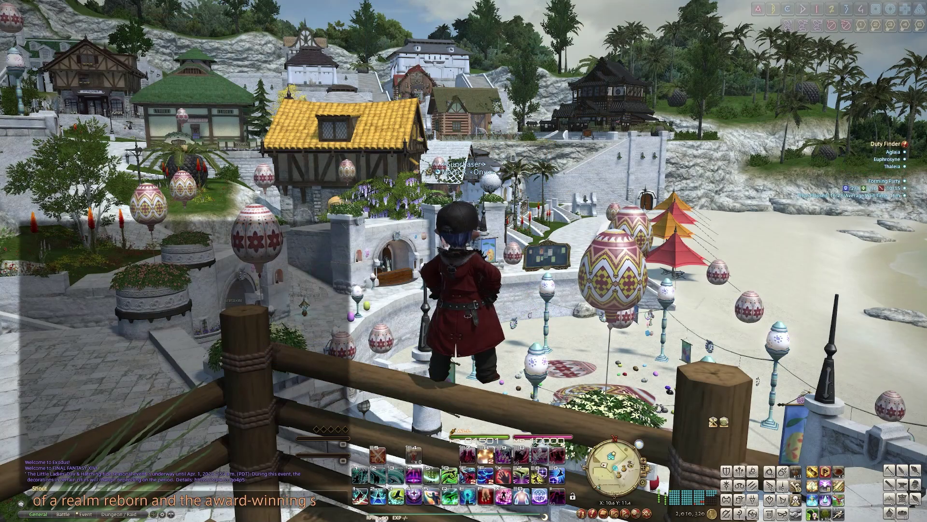
- Continue the Shout message with 'mblood expansion up to level 7'
{"action": "type", "text": "mblood e"}
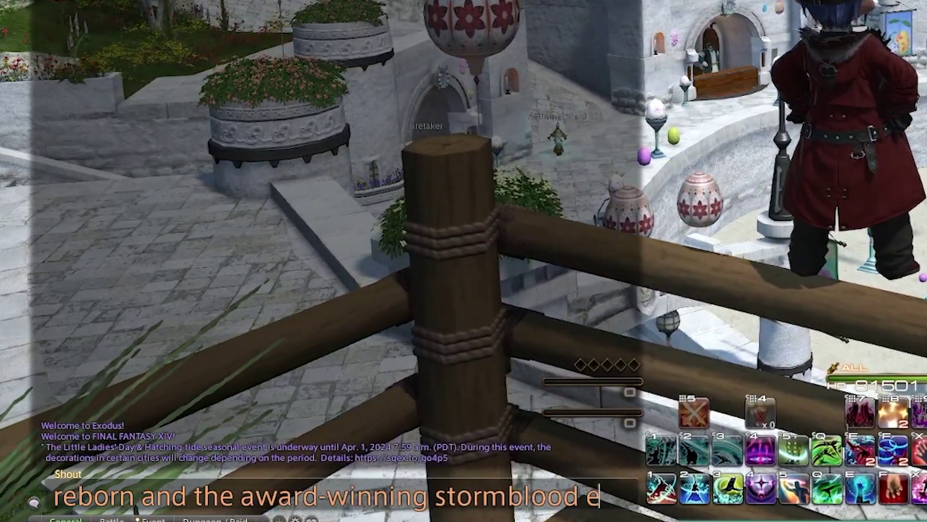
{"action": "type", "text": "xpansion up to lev"}
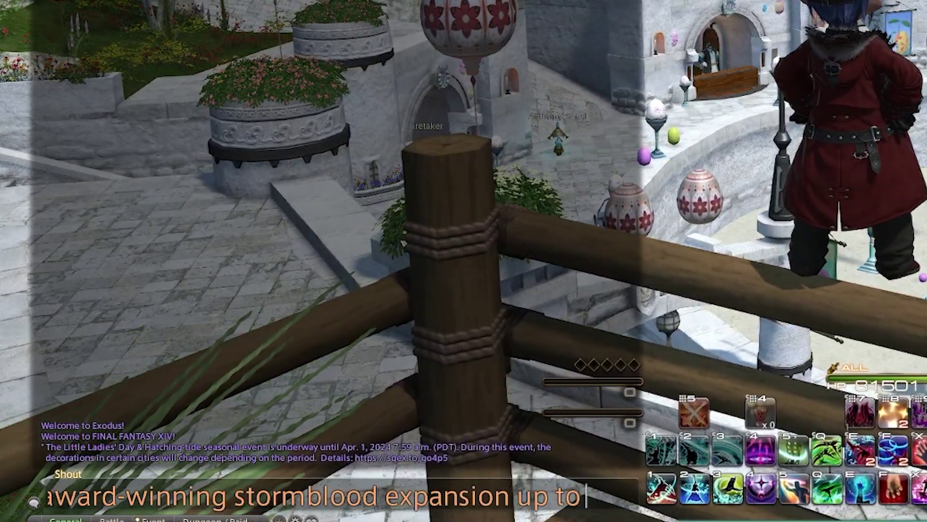
{"action": "type", "text": "el 7"}
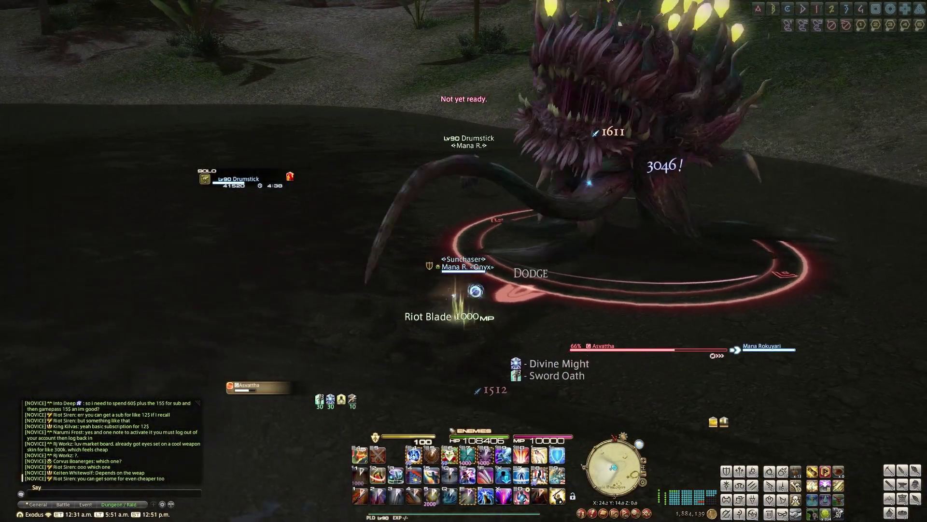
- Attack the boss with Royal Authority and Fast Blade, then enlarge the chat log window
{"action": "key", "text": "3"}
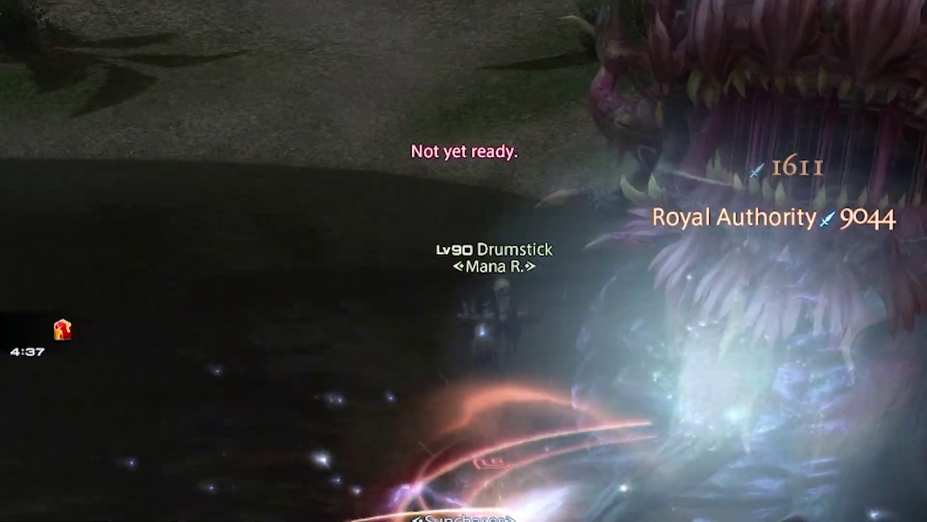
{"action": "key", "text": "1"}
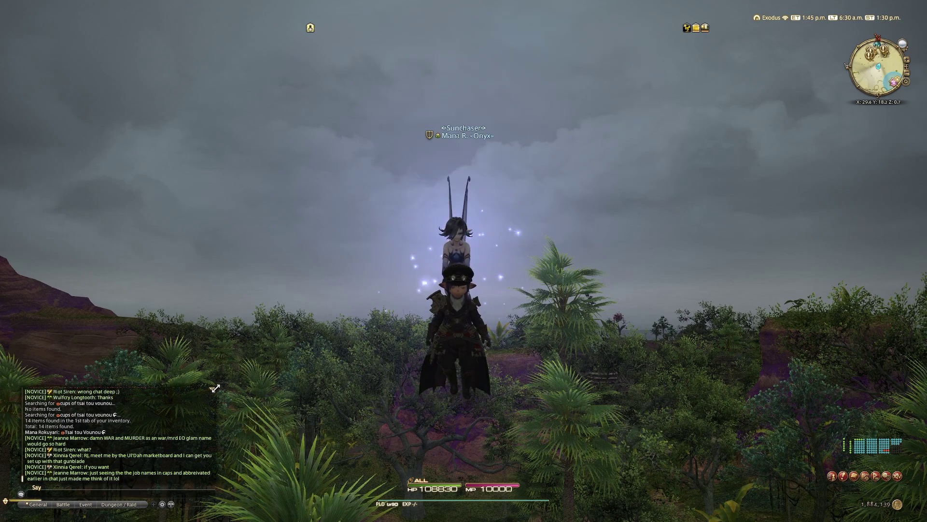
{"action": "left_click_drag", "start_coordinate": [216, 388], "coordinate": [754, 74]}
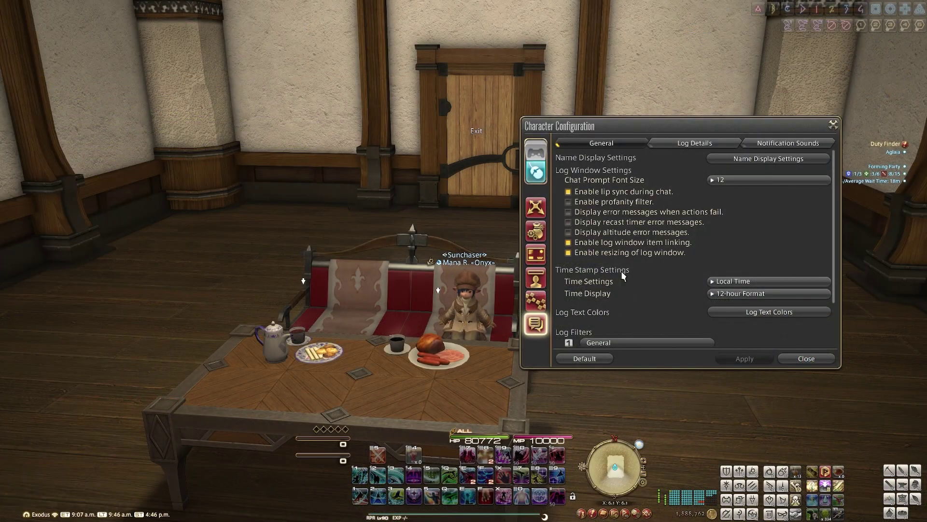
{"action": "left_click", "coordinate": [688, 144]}
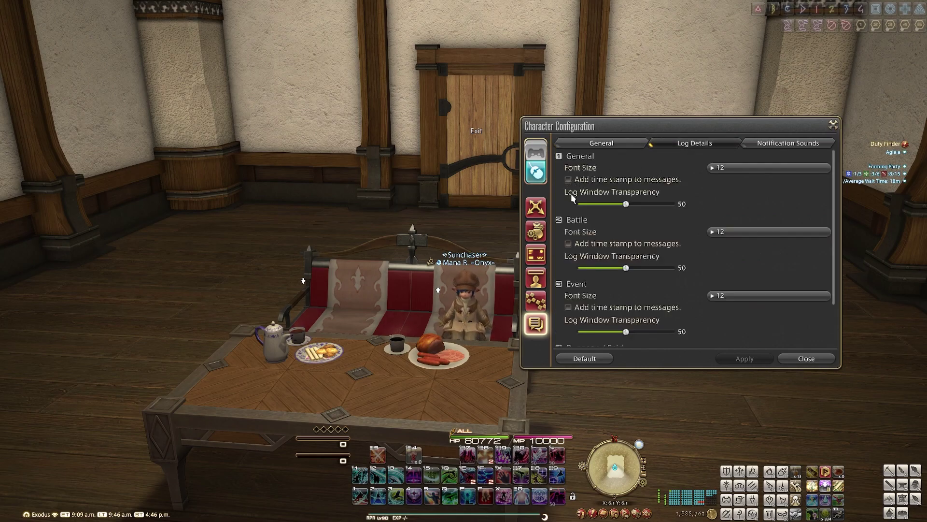
{"action": "left_click", "coordinate": [568, 180]}
{"action": "left_click", "coordinate": [569, 180]}
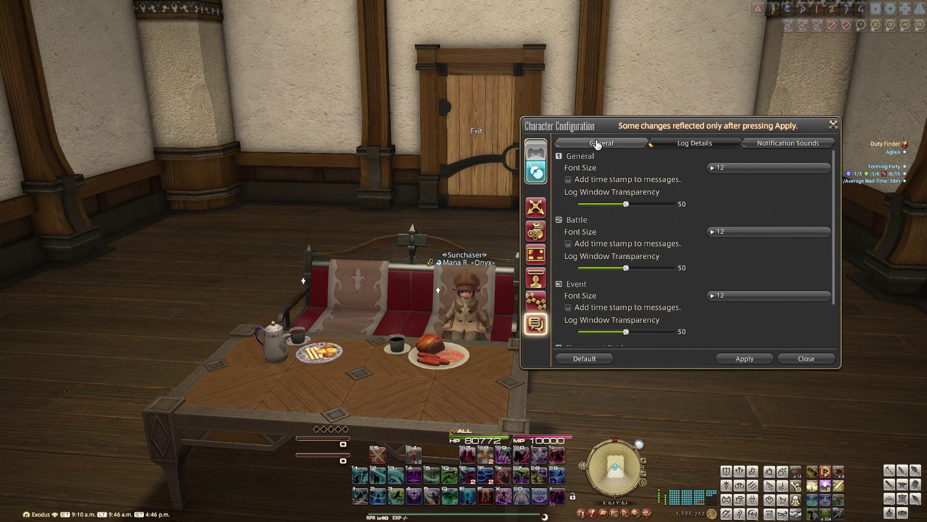
{"action": "left_click", "coordinate": [601, 143]}
{"action": "left_click", "coordinate": [694, 143]}
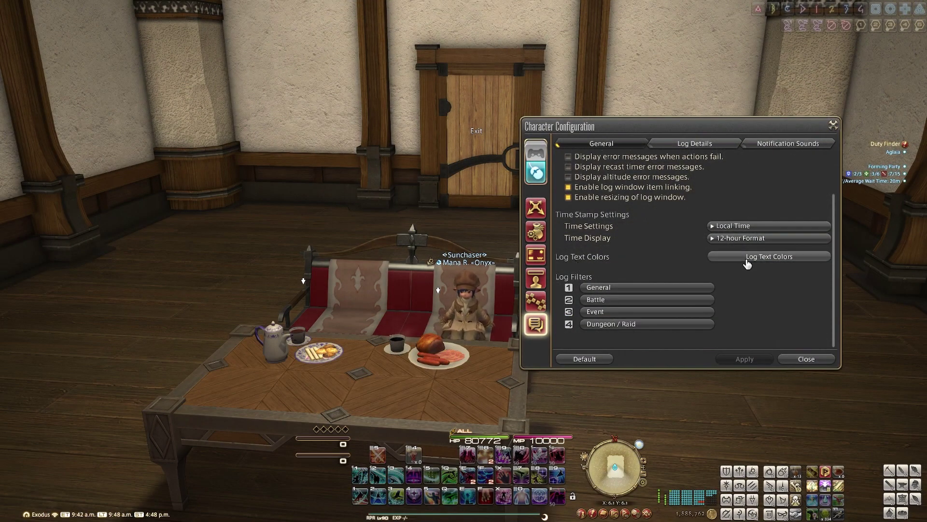
- Open Log Text Colors and apply cyan, then purple, to Say messages
{"action": "left_click", "coordinate": [747, 256]}
{"action": "left_click_drag", "start_coordinate": [683, 218], "coordinate": [601, 215]}
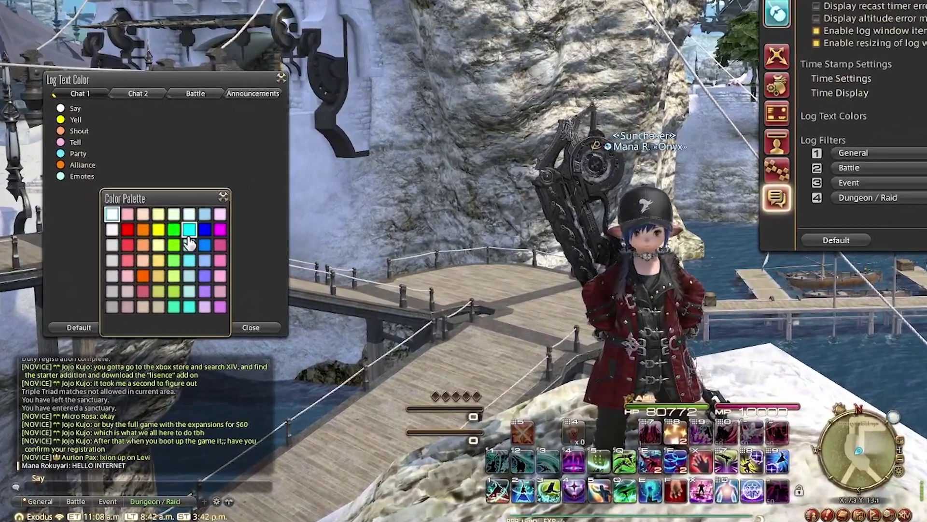
{"action": "left_click", "coordinate": [189, 236]}
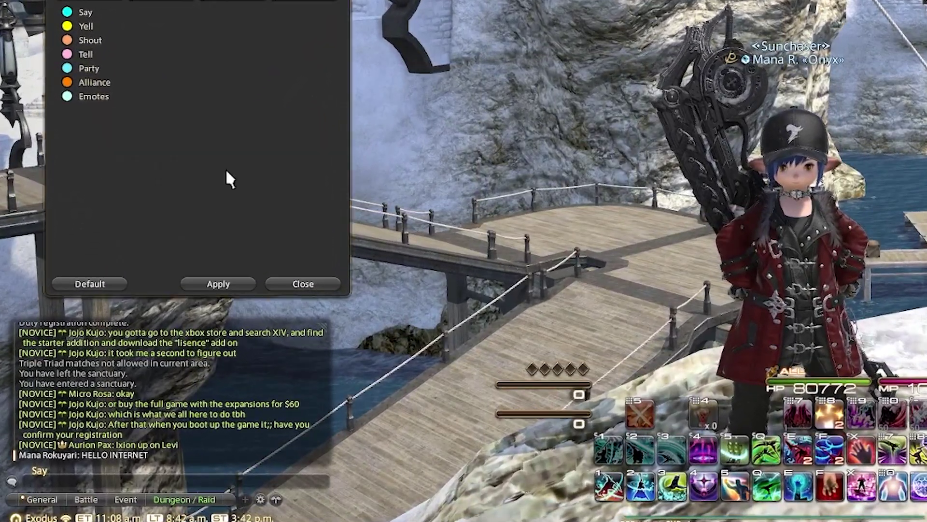
{"action": "left_click", "coordinate": [230, 285]}
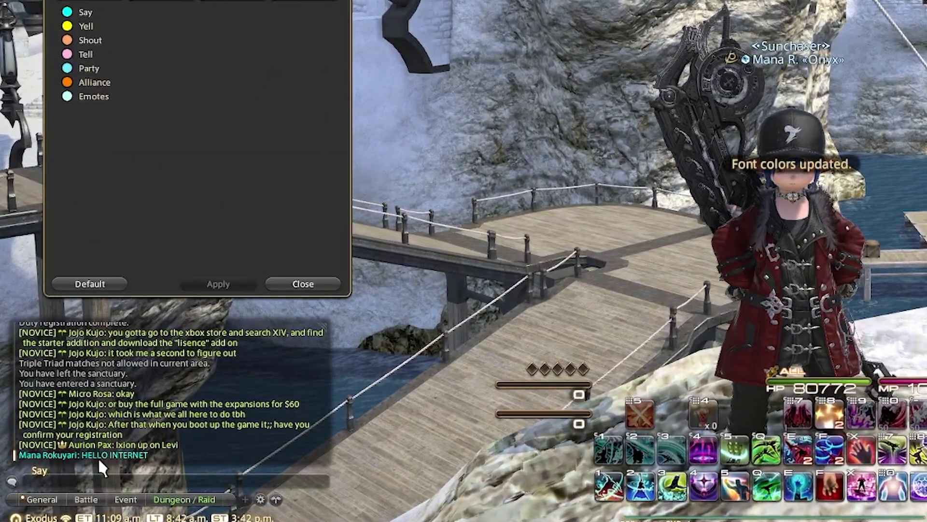
{"action": "left_click", "coordinate": [145, 14]}
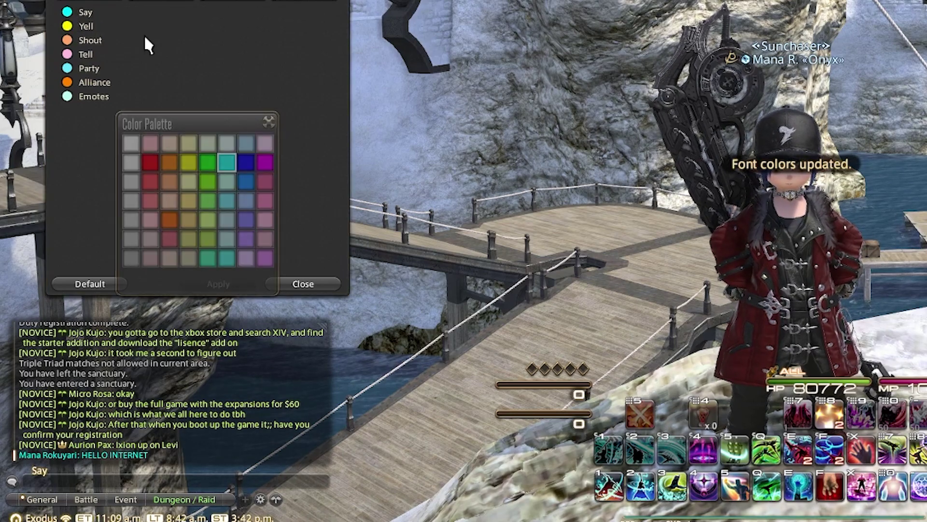
{"action": "left_click", "coordinate": [264, 162]}
{"action": "left_click", "coordinate": [218, 284]}
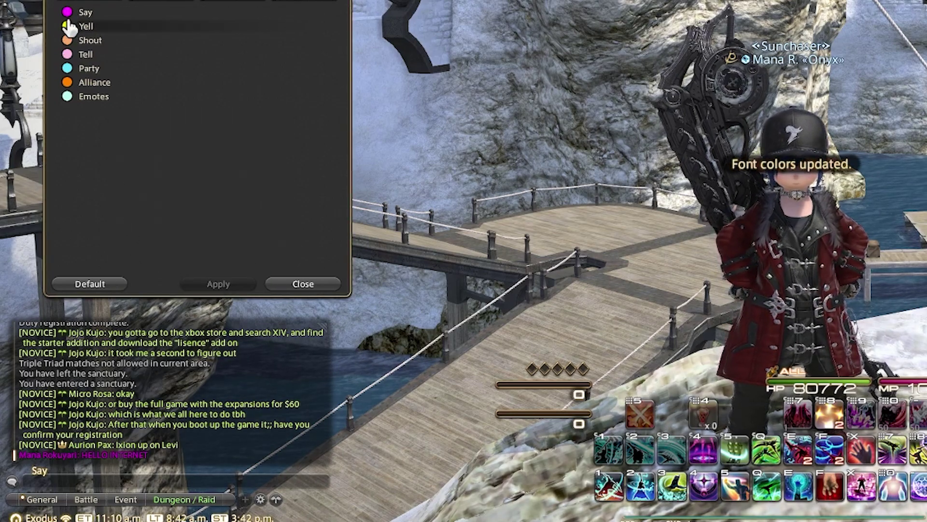
- Try pale blue and light blue for Say messages, finally picking red
{"action": "left_click", "coordinate": [110, 15]}
{"action": "left_click", "coordinate": [231, 222]}
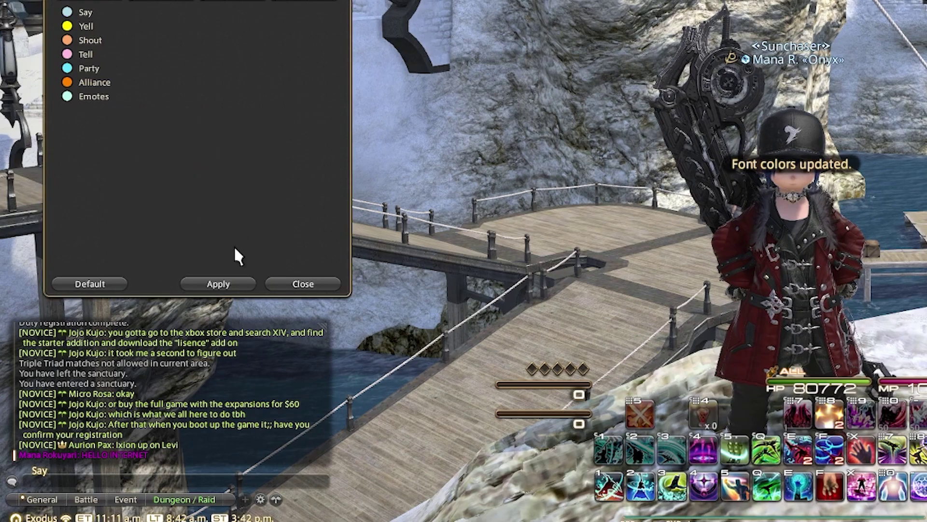
{"action": "left_click", "coordinate": [226, 285]}
{"action": "left_click", "coordinate": [71, 15]}
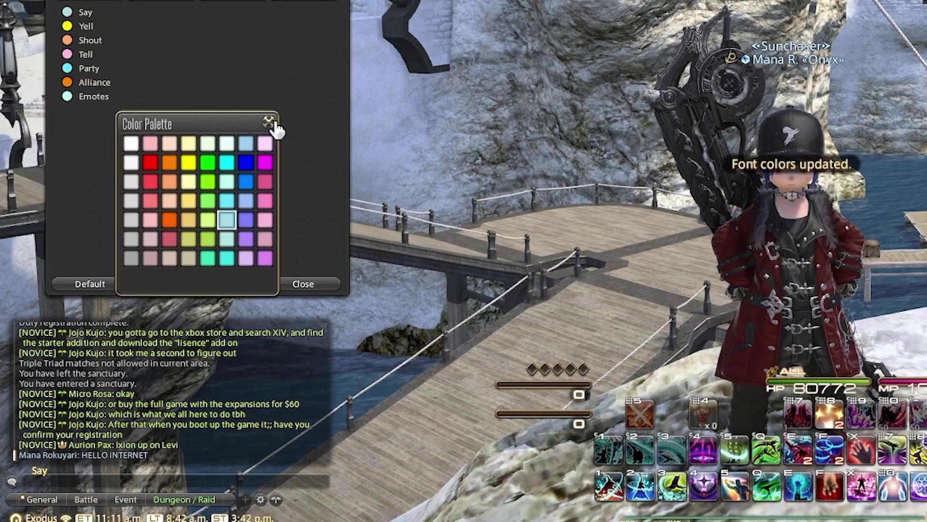
{"action": "left_click", "coordinate": [247, 144]}
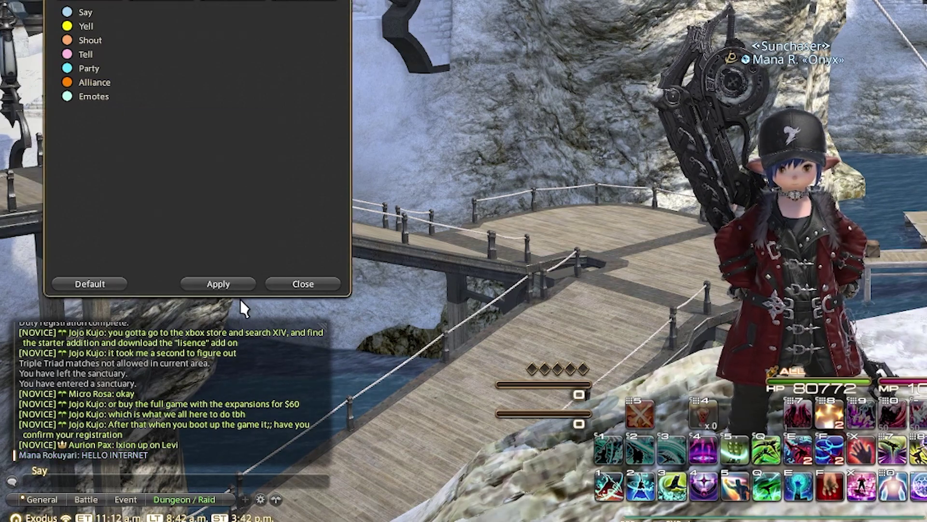
{"action": "left_click", "coordinate": [227, 284]}
{"action": "left_click", "coordinate": [71, 16]}
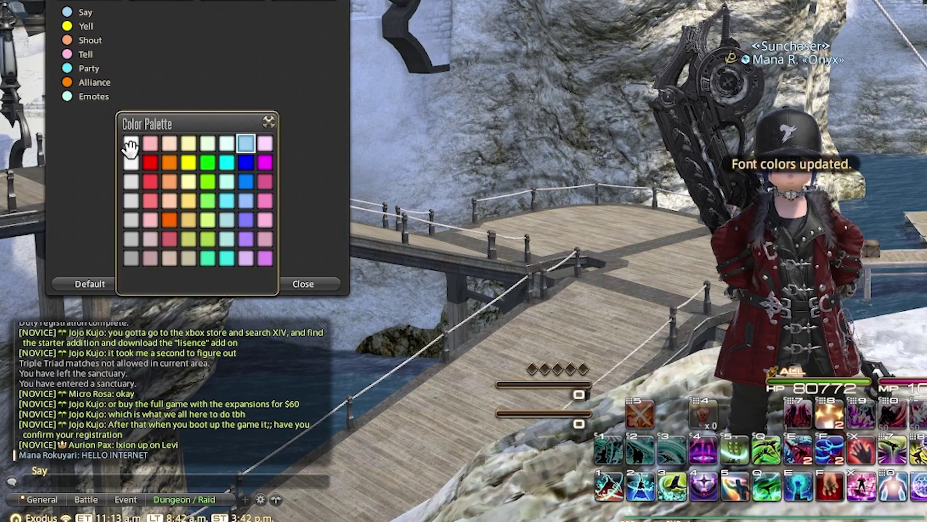
{"action": "left_click", "coordinate": [150, 198]}
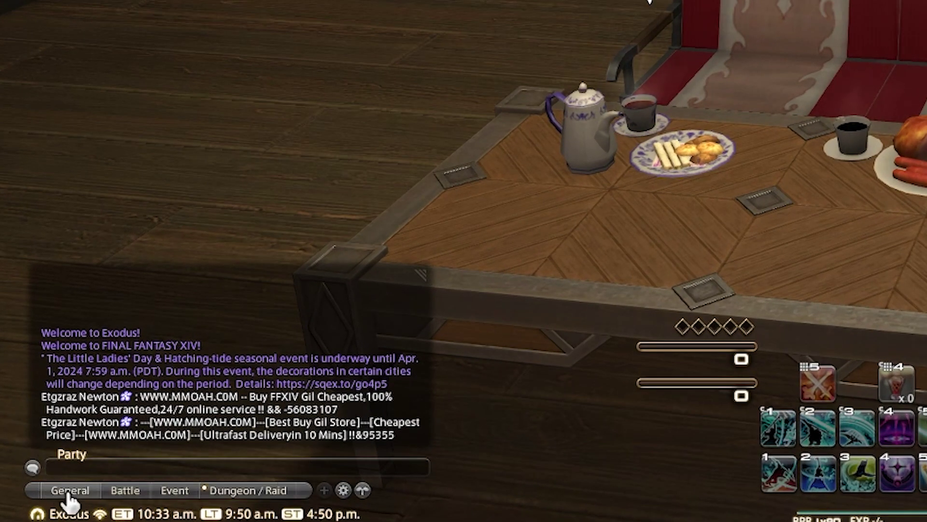
- Switch between the General, Battle and Event chat tabs to compare their messages
{"action": "left_click", "coordinate": [61, 490]}
{"action": "left_click", "coordinate": [118, 490]}
{"action": "left_click", "coordinate": [154, 490]}
{"action": "left_click", "coordinate": [121, 490]}
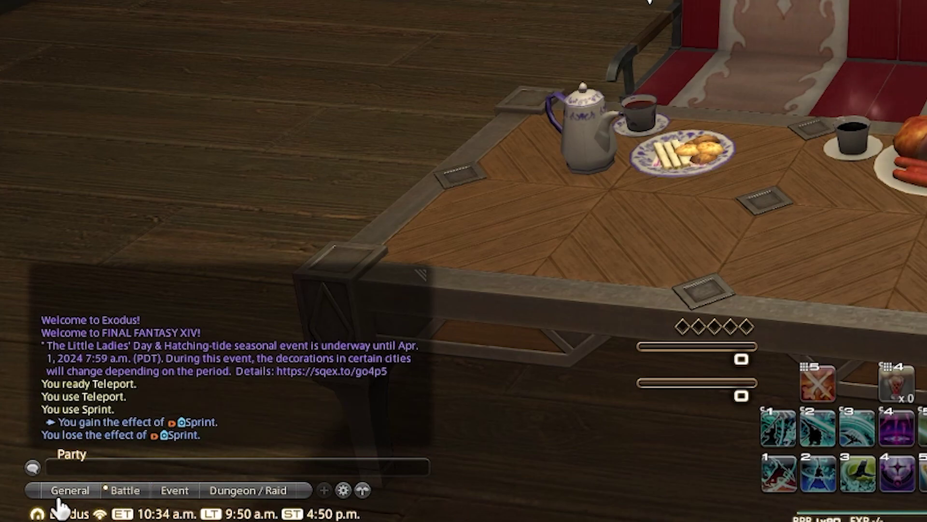
{"action": "left_click", "coordinate": [60, 490]}
{"action": "left_click", "coordinate": [121, 490]}
{"action": "left_click", "coordinate": [155, 490]}
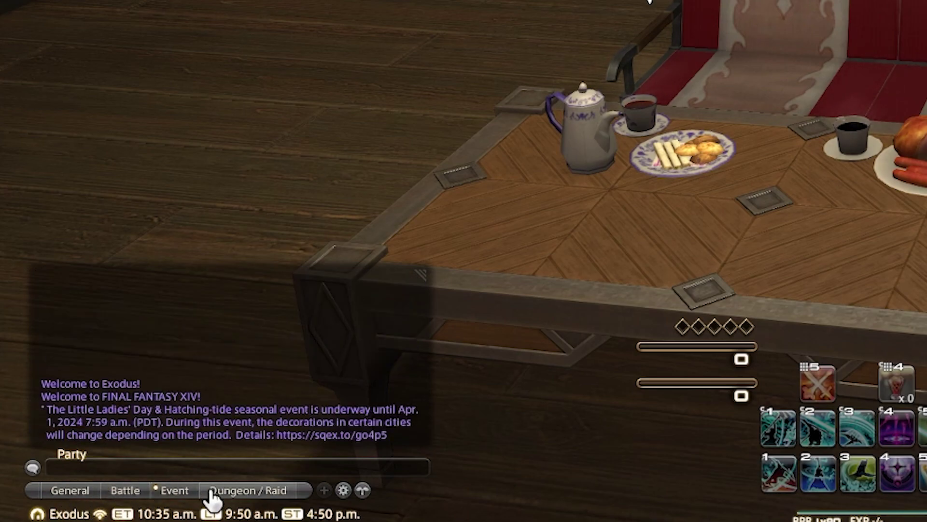
- Start renaming the Event chat tab and cancel, then open and dismiss its options
{"action": "double_click", "coordinate": [174, 490]}
{"action": "left_click", "coordinate": [247, 460]}
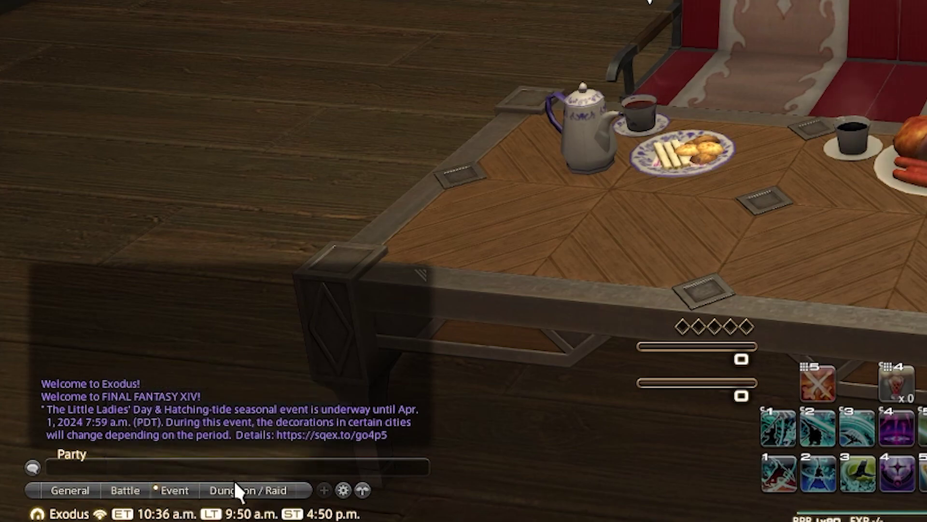
{"action": "right_click", "coordinate": [185, 491]}
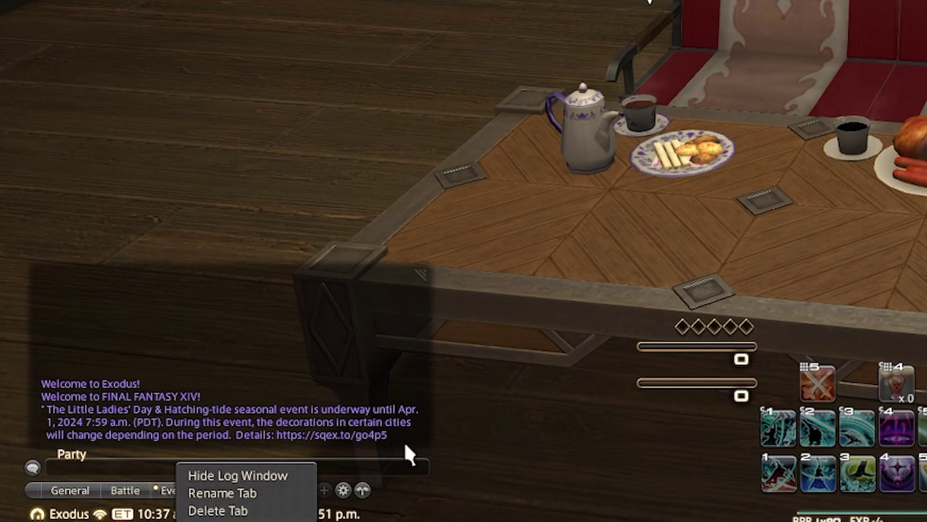
{"action": "left_click", "coordinate": [600, 314]}
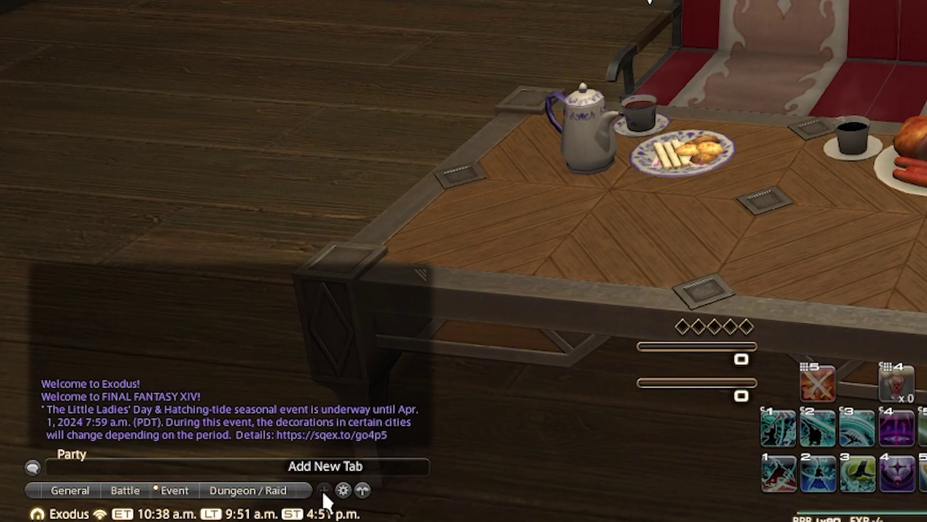
- Flip through the chat tabs again, ending on Battle
{"action": "left_click", "coordinate": [256, 490]}
{"action": "left_click", "coordinate": [173, 492]}
{"action": "left_click", "coordinate": [71, 491]}
{"action": "left_click", "coordinate": [121, 491]}
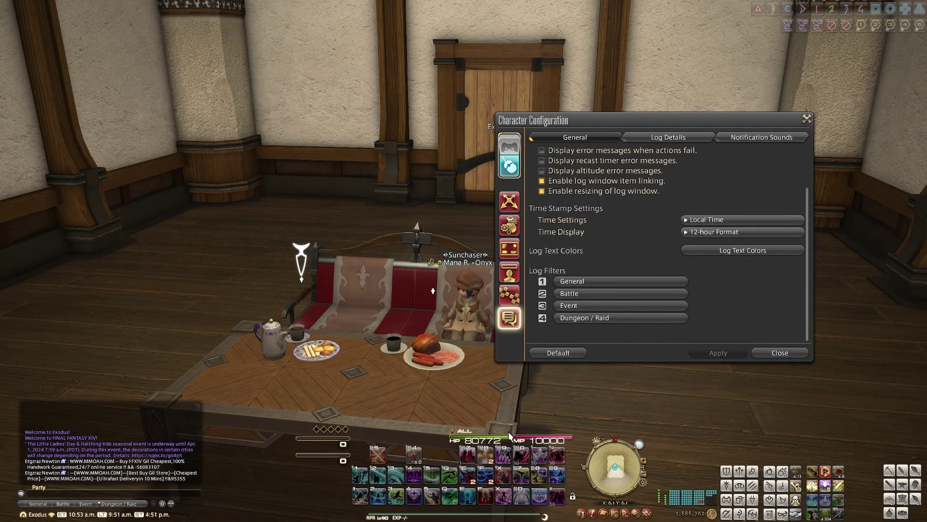
- Open and inspect the General tab's Log Filters, then close them
{"action": "left_click", "coordinate": [573, 285]}
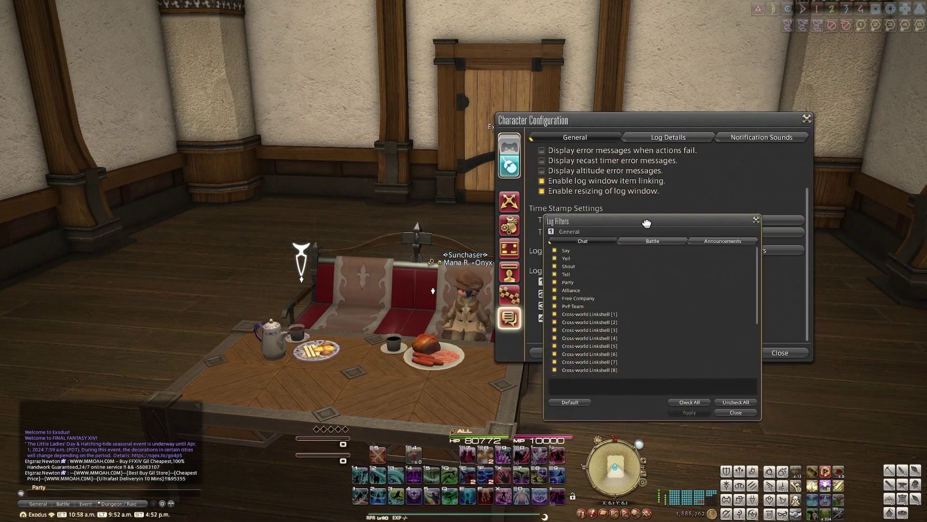
{"action": "left_click_drag", "start_coordinate": [648, 218], "coordinate": [465, 173]}
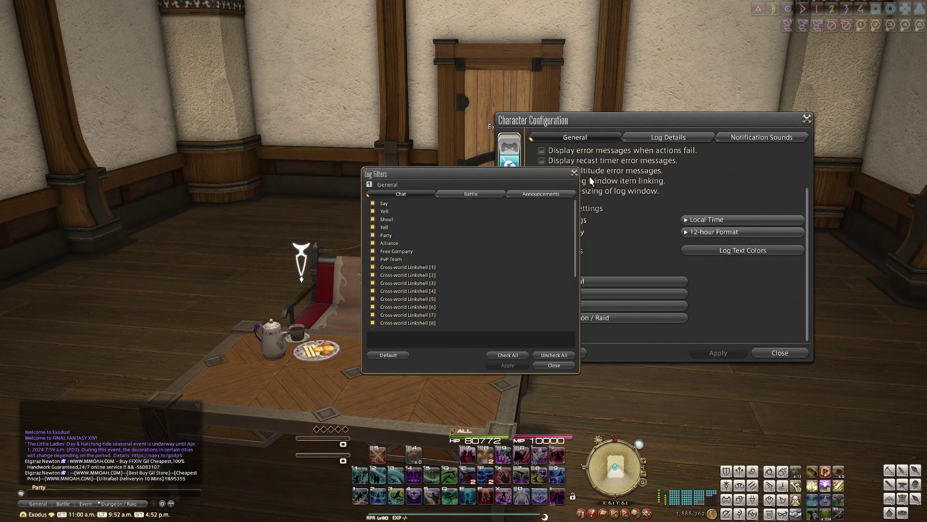
{"action": "left_click", "coordinate": [575, 173]}
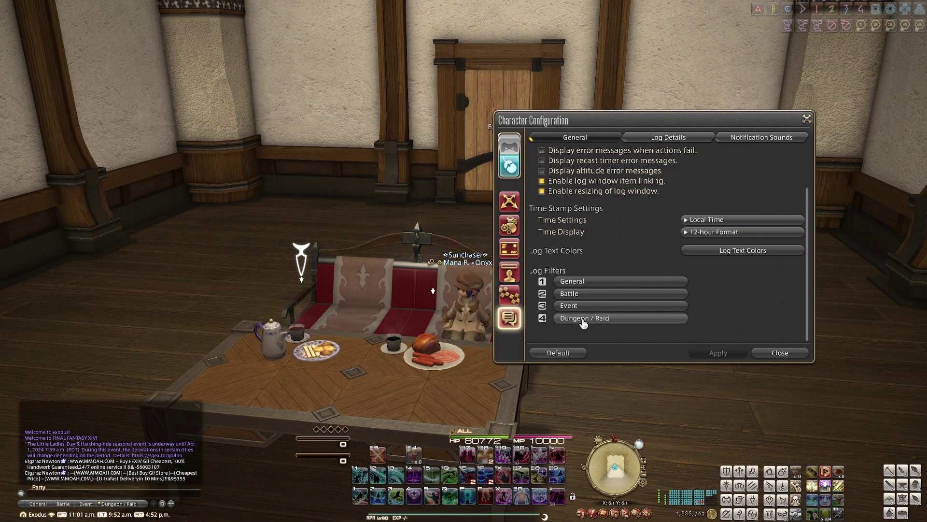
- Open the Dungeon / Raid Log Filters and view its Battle message filters
{"action": "left_click", "coordinate": [608, 317]}
{"action": "left_click_drag", "start_coordinate": [630, 221], "coordinate": [341, 144]}
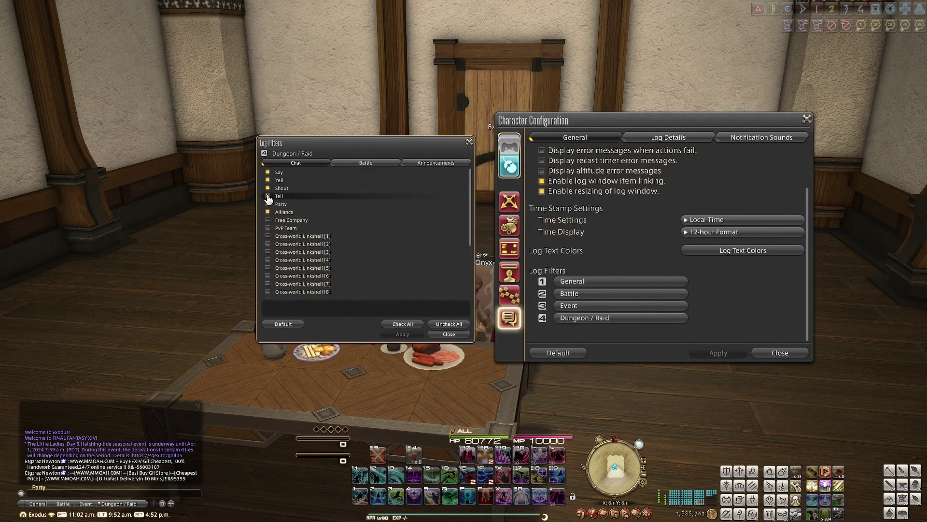
{"action": "left_click_drag", "start_coordinate": [407, 145], "coordinate": [389, 156]}
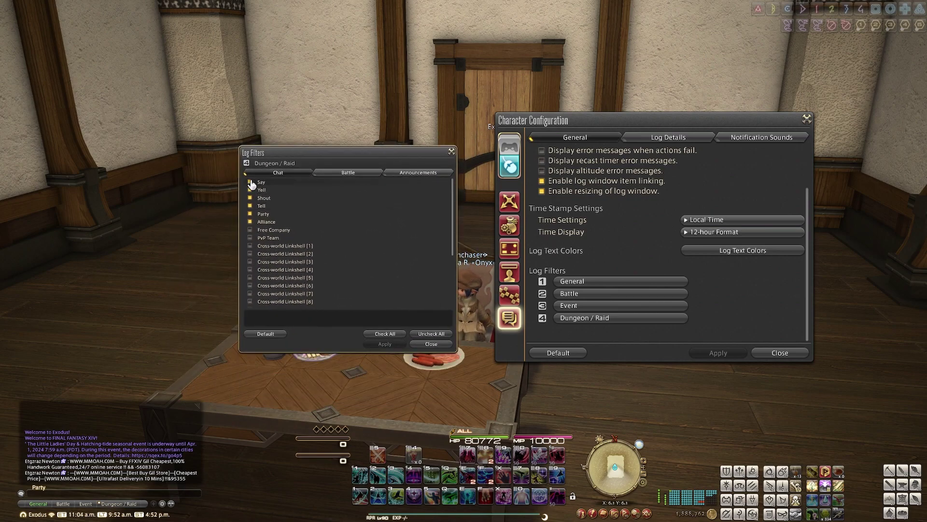
{"action": "left_click", "coordinate": [347, 174]}
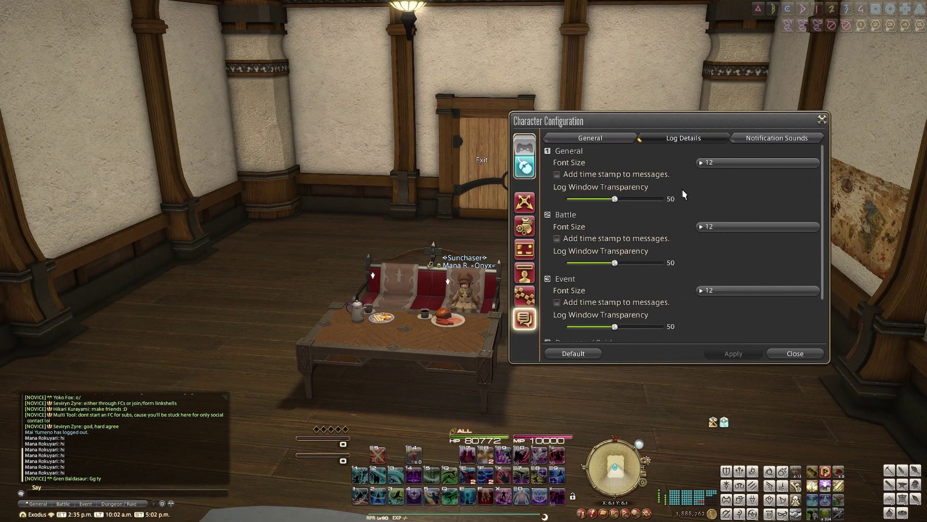
- Set the General chat font size to 36, apply it, and enlarge the chat log
{"action": "scroll", "coordinate": [586, 247], "scroll_direction": "down", "scroll_amount": 1}
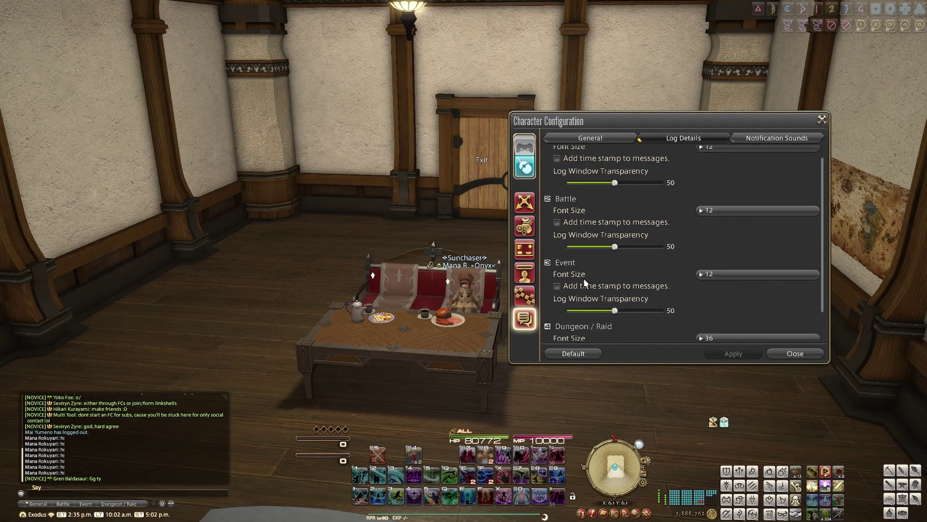
{"action": "scroll", "coordinate": [585, 282], "scroll_direction": "up", "scroll_amount": 1}
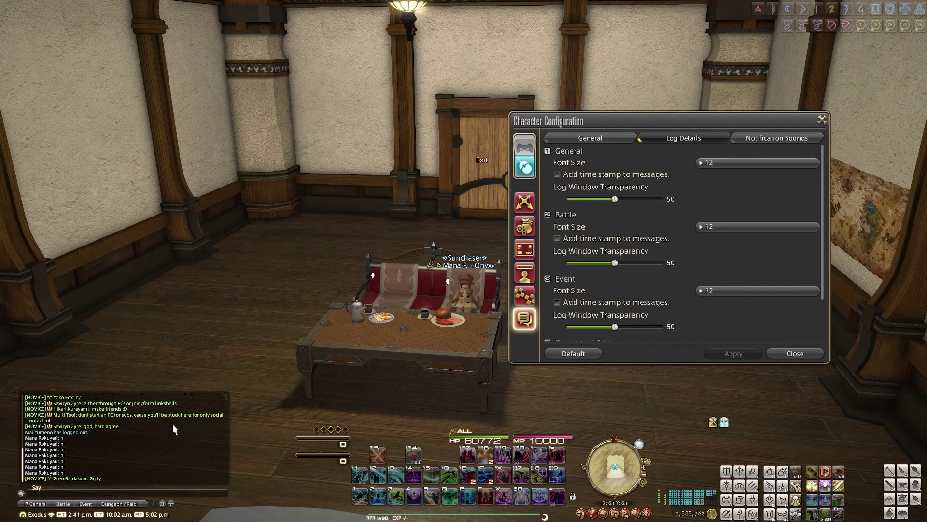
{"action": "left_click", "coordinate": [709, 163]}
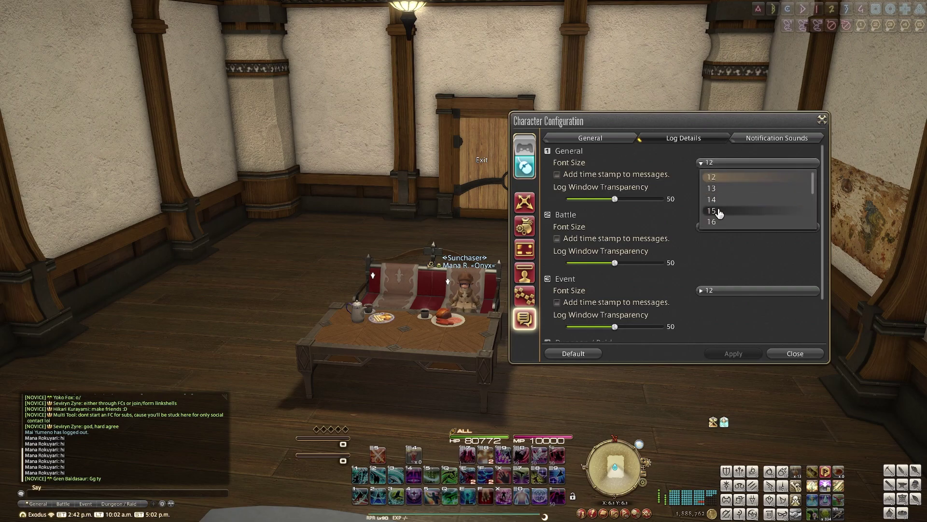
{"action": "scroll", "coordinate": [715, 213], "scroll_direction": "down", "scroll_amount": 5}
{"action": "left_click", "coordinate": [712, 222]}
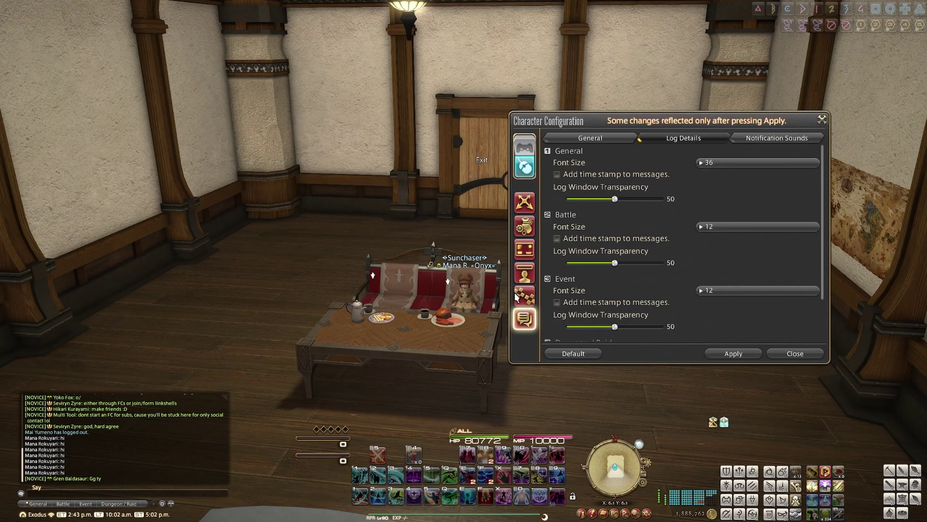
{"action": "left_click", "coordinate": [733, 354]}
{"action": "left_click_drag", "start_coordinate": [280, 271], "coordinate": [350, 236]}
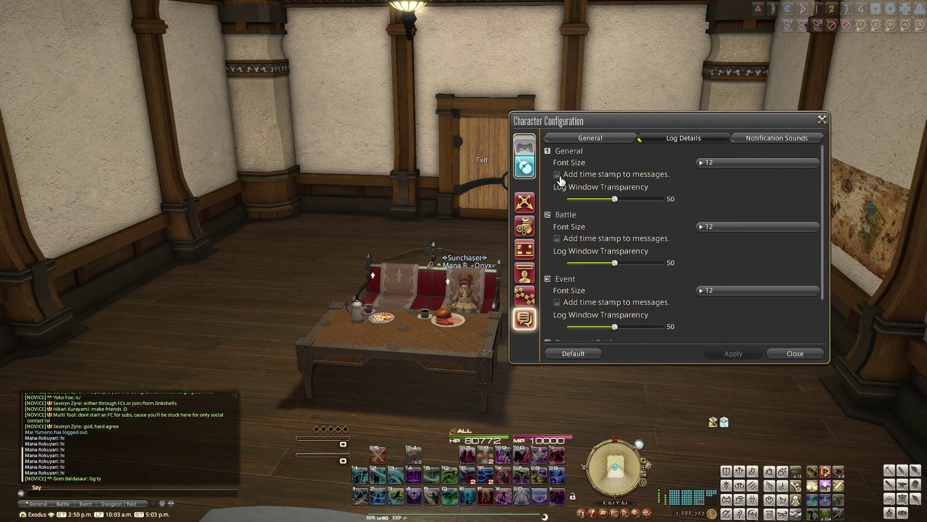
- Apply time stamps to General messages, untick them again, and leave General transparency at 50
{"action": "left_click", "coordinate": [557, 174]}
{"action": "left_click", "coordinate": [723, 349]}
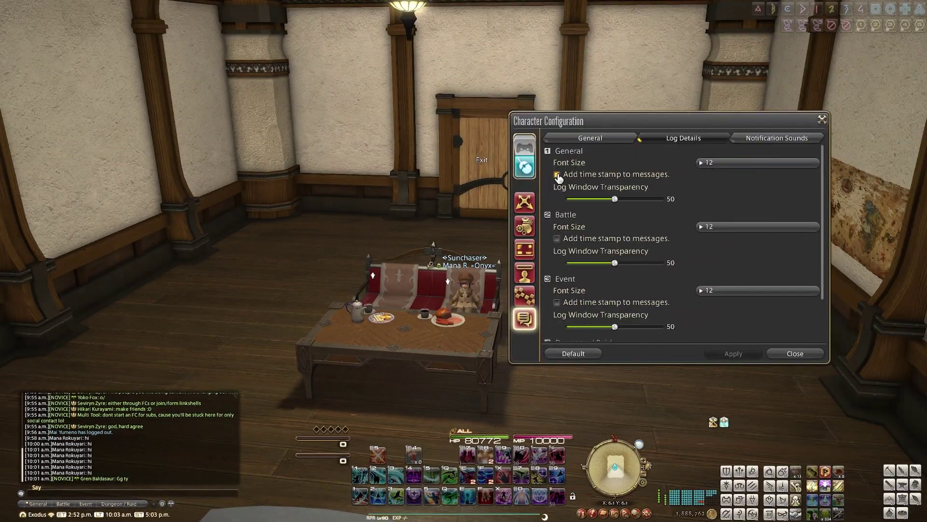
{"action": "left_click", "coordinate": [557, 175]}
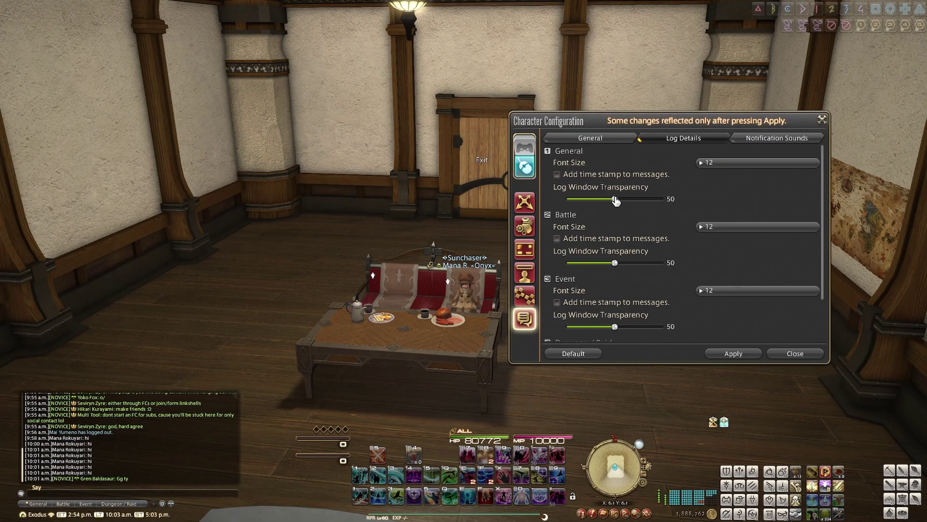
{"action": "left_click_drag", "start_coordinate": [618, 200], "coordinate": [571, 200]}
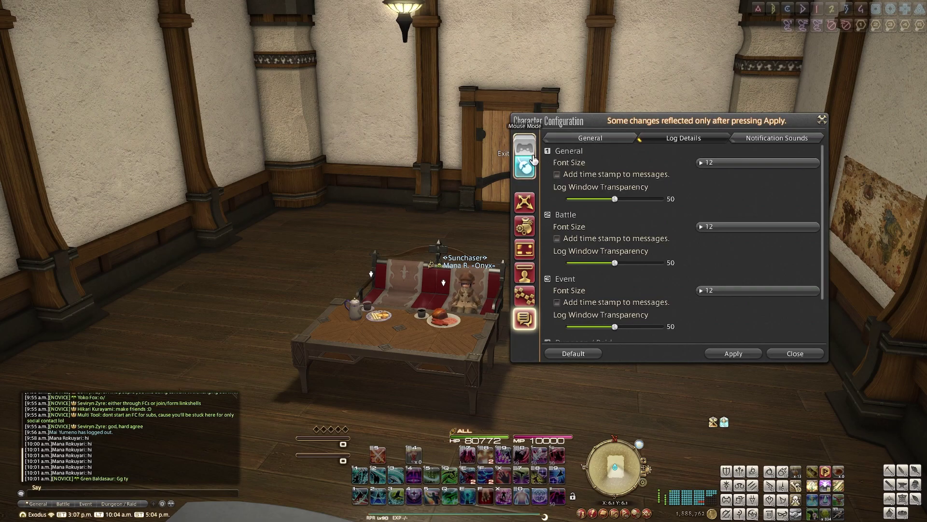
- Keep the Dungeon / Raid font size at 36 and show its chat messages
{"action": "scroll", "coordinate": [551, 221], "scroll_direction": "down", "scroll_amount": 2}
{"action": "scroll", "coordinate": [574, 225], "scroll_direction": "up", "scroll_amount": 2}
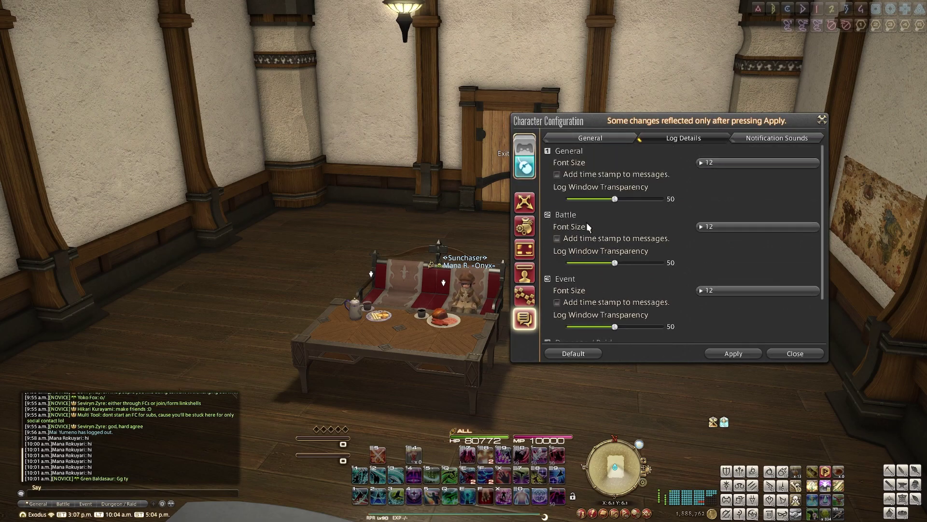
{"action": "scroll", "coordinate": [628, 242], "scroll_direction": "down", "scroll_amount": 2}
{"action": "scroll", "coordinate": [676, 263], "scroll_direction": "down", "scroll_amount": 1}
{"action": "left_click", "coordinate": [734, 303]}
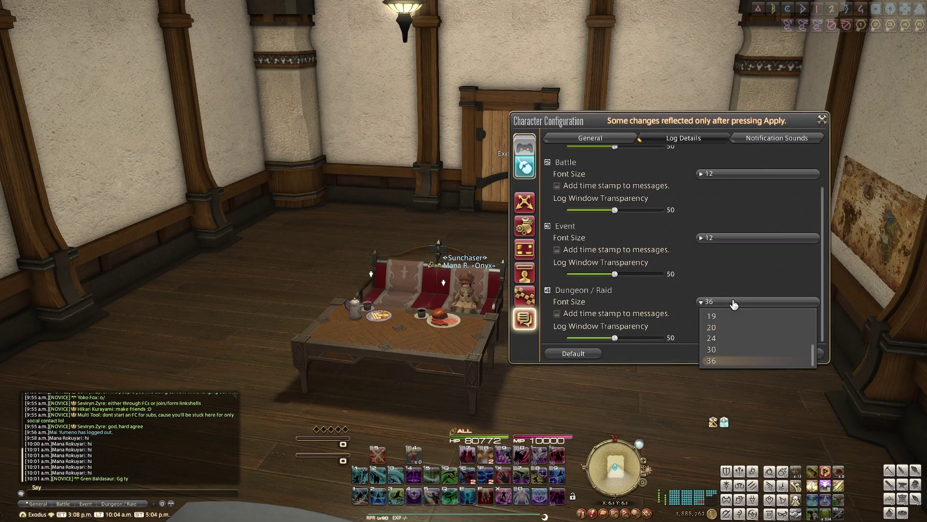
{"action": "left_click", "coordinate": [721, 307]}
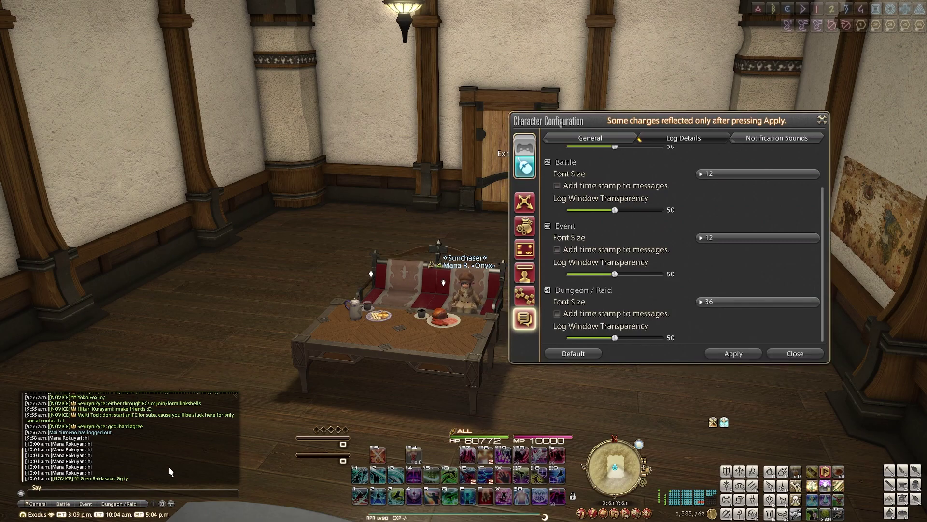
{"action": "left_click", "coordinate": [114, 504]}
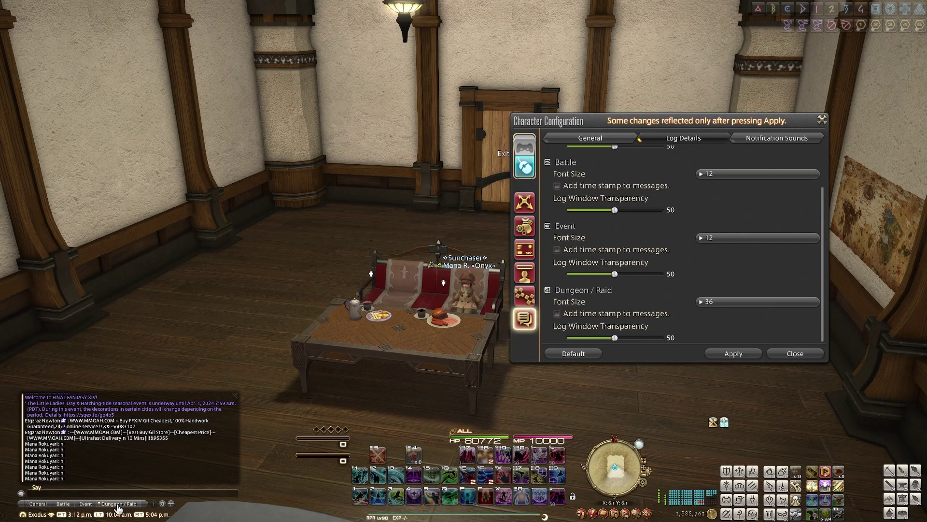
- Detach the Dungeon / Raid chat, set its transparency to 0, then dock it back
{"action": "left_click_drag", "start_coordinate": [118, 507], "coordinate": [127, 282]}
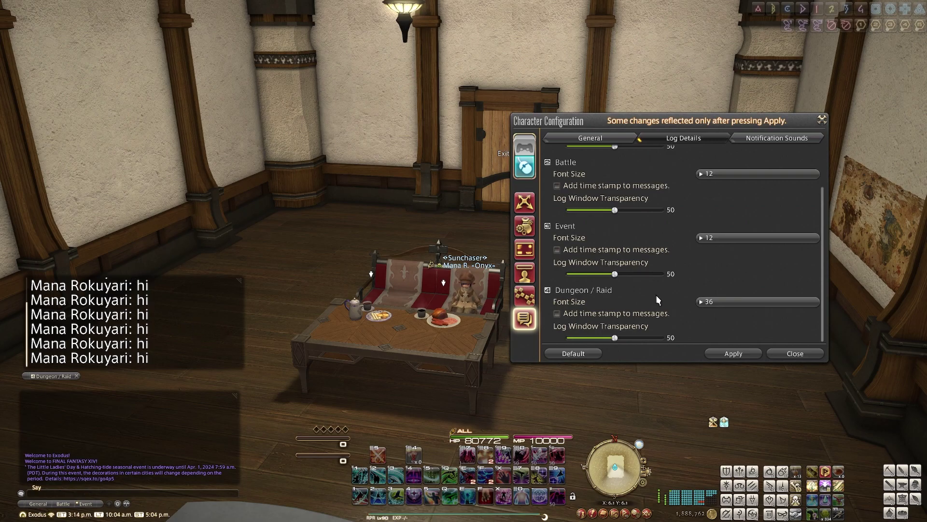
{"action": "left_click_drag", "start_coordinate": [615, 338], "coordinate": [568, 338]}
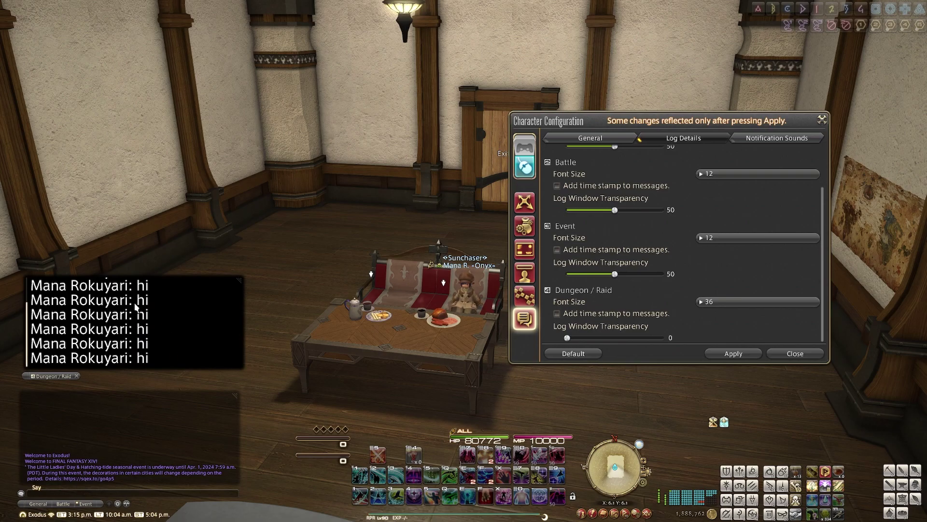
{"action": "mouse_move", "coordinate": [40, 376]}
{"action": "left_mouse_down"}
{"action": "mouse_move", "coordinate": [287, 437]}
{"action": "mouse_move", "coordinate": [41, 372]}
{"action": "mouse_move", "coordinate": [27, 386]}
{"action": "mouse_move", "coordinate": [27, 377]}
{"action": "left_mouse_up"}
{"action": "left_click_drag", "start_coordinate": [241, 279], "coordinate": [259, 267]}
{"action": "left_click_drag", "start_coordinate": [46, 379], "coordinate": [89, 504]}
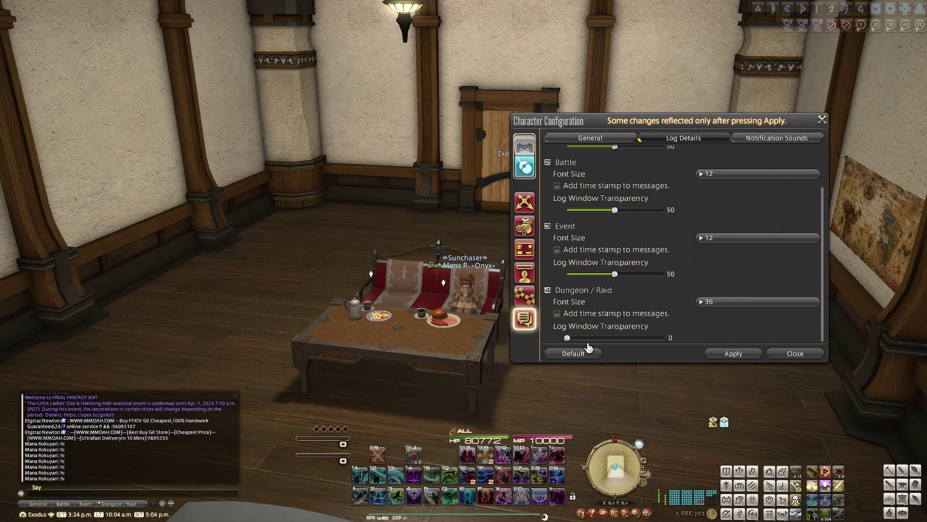
- Switch the chat log to General and bring up the Notification Sounds settings
{"action": "left_click", "coordinate": [38, 503]}
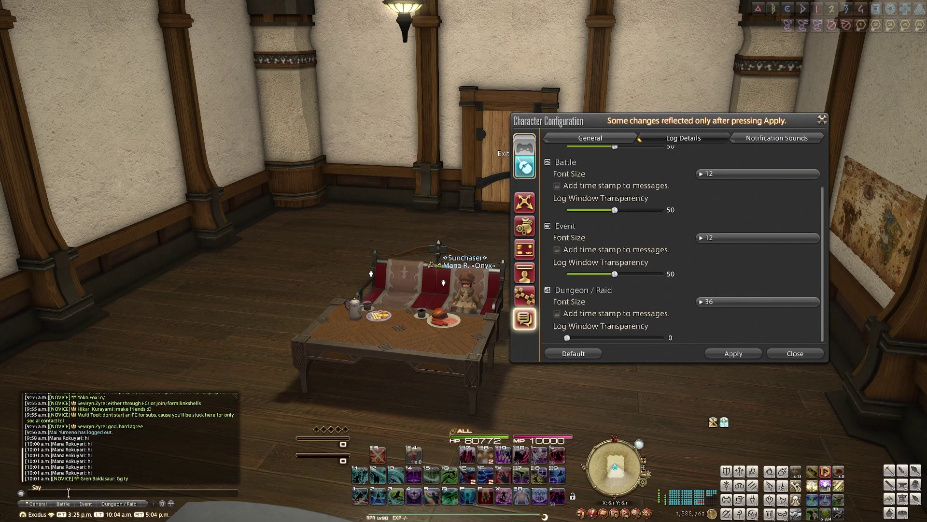
{"action": "scroll", "coordinate": [636, 225], "scroll_direction": "up", "scroll_amount": 2}
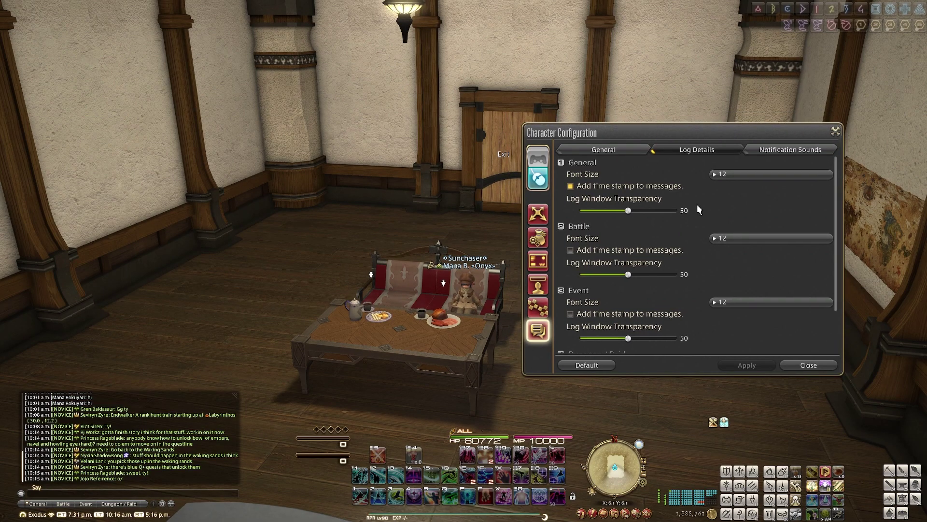
{"action": "left_click", "coordinate": [769, 156]}
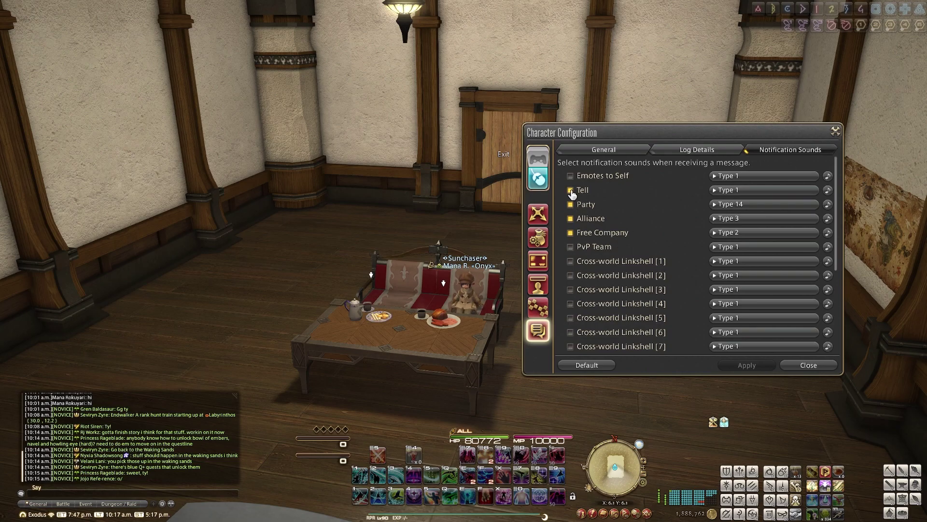
- Keep Tell on sound Type 1 and enable the Free Company notification sound
{"action": "left_click", "coordinate": [731, 194]}
{"action": "left_click", "coordinate": [570, 233]}
{"action": "scroll", "coordinate": [597, 327], "scroll_direction": "down", "scroll_amount": 2}
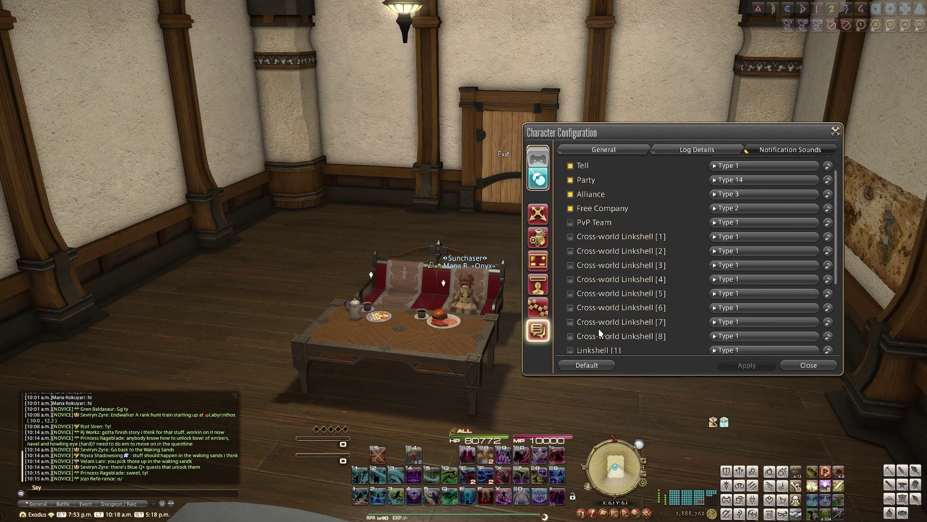
{"action": "scroll", "coordinate": [598, 328], "scroll_direction": "down", "scroll_amount": 9}
{"action": "scroll", "coordinate": [577, 292], "scroll_direction": "up", "scroll_amount": 10}
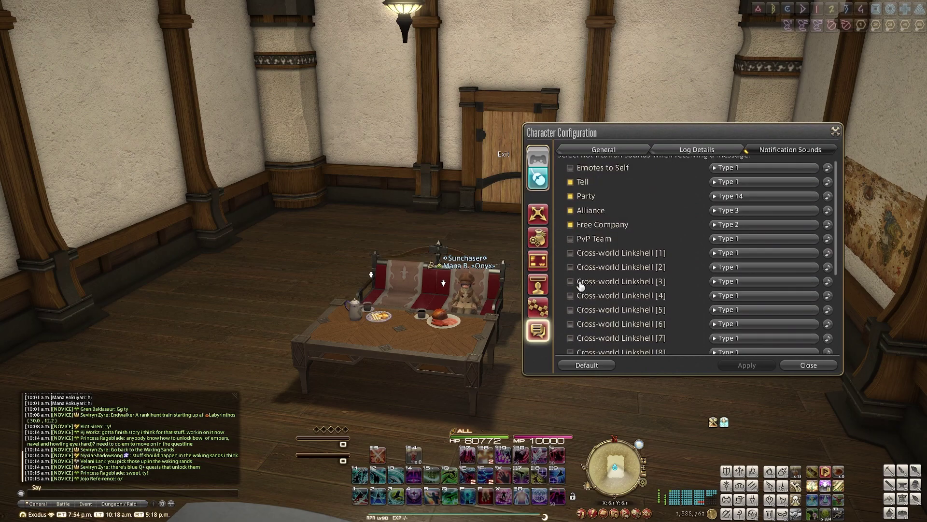
{"action": "scroll", "coordinate": [581, 285], "scroll_direction": "up", "scroll_amount": 1}
- Keep Party messages on notification sound Type 14 and play its preview
{"action": "left_click", "coordinate": [737, 205]}
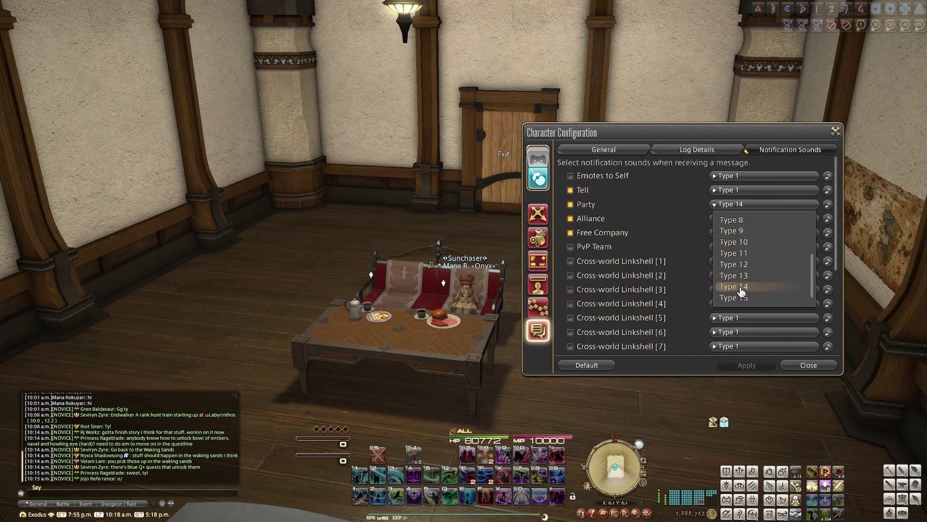
{"action": "scroll", "coordinate": [741, 288], "scroll_direction": "up", "scroll_amount": 8}
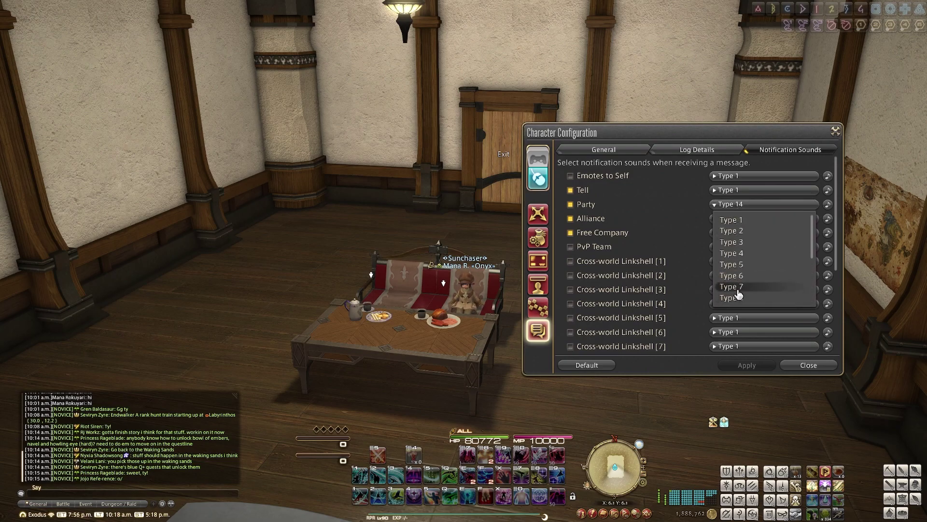
{"action": "scroll", "coordinate": [738, 289], "scroll_direction": "down", "scroll_amount": 5}
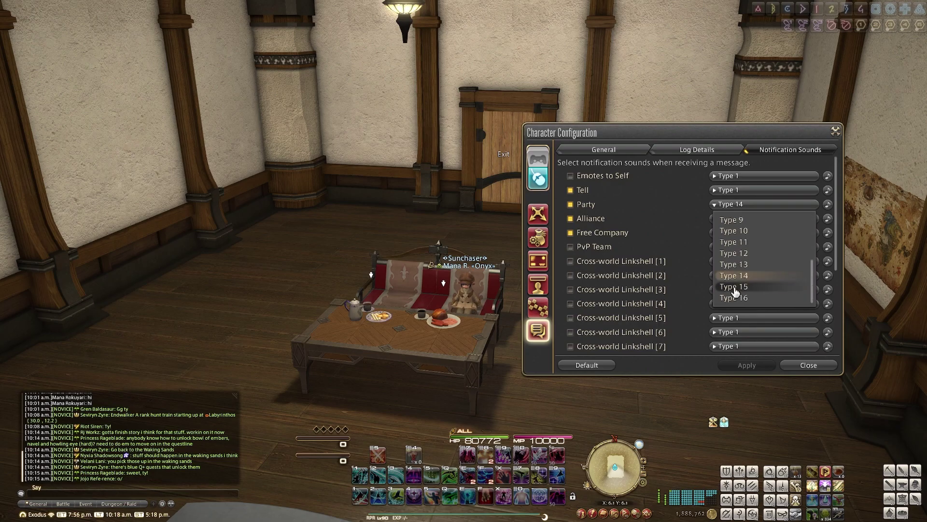
{"action": "left_click", "coordinate": [677, 206]}
{"action": "left_click", "coordinate": [827, 205]}
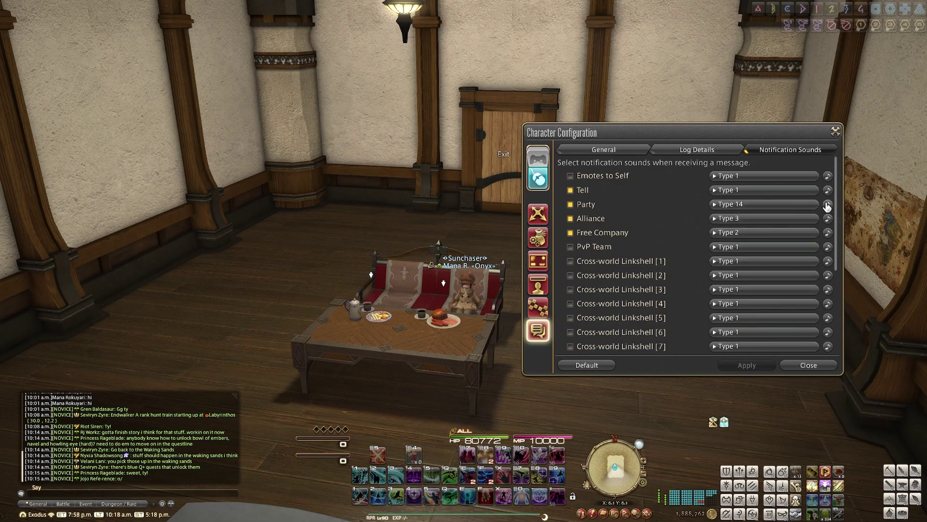